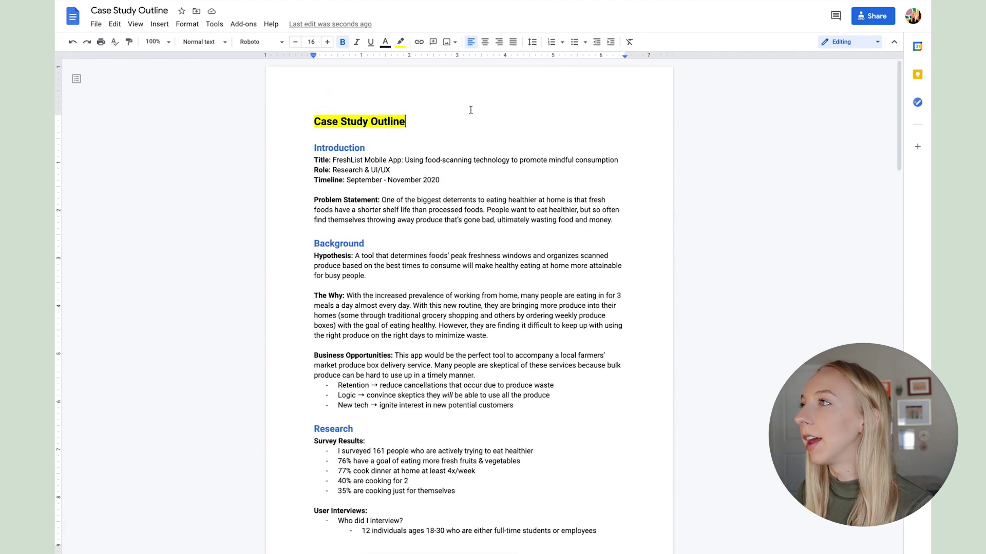
Step: Highlight the Introduction, Background, Research and Insights headings in turn to review the outline
left_click_drag(312, 148, 370, 147)
left_click(432, 139)
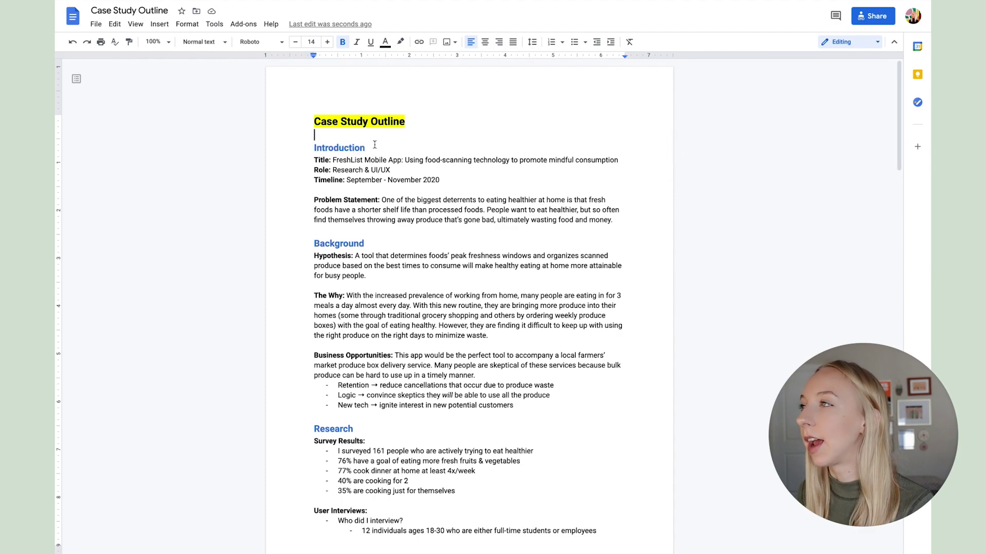
left_click(426, 122)
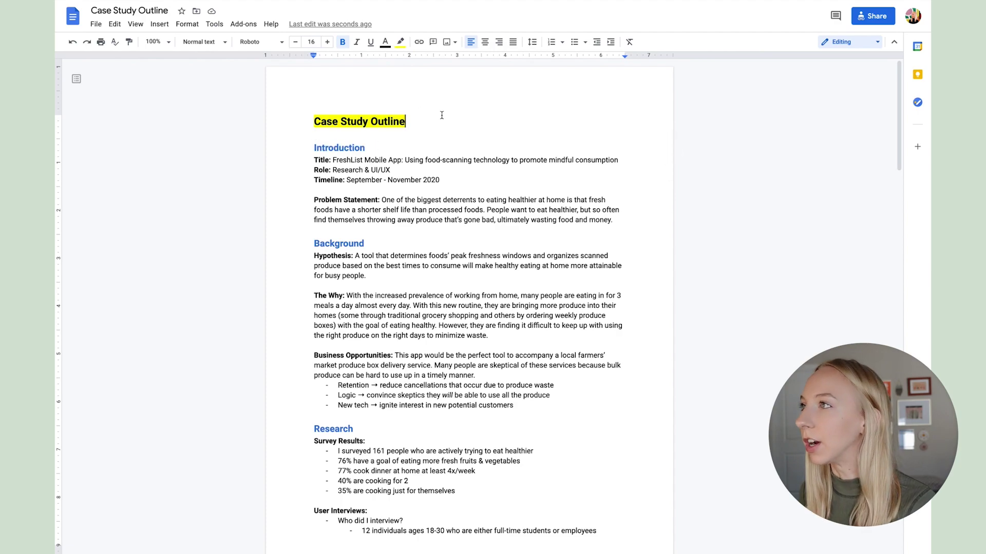
scroll(441, 116, "down", 1)
double_click(351, 130)
scroll(413, 127, "down", 5)
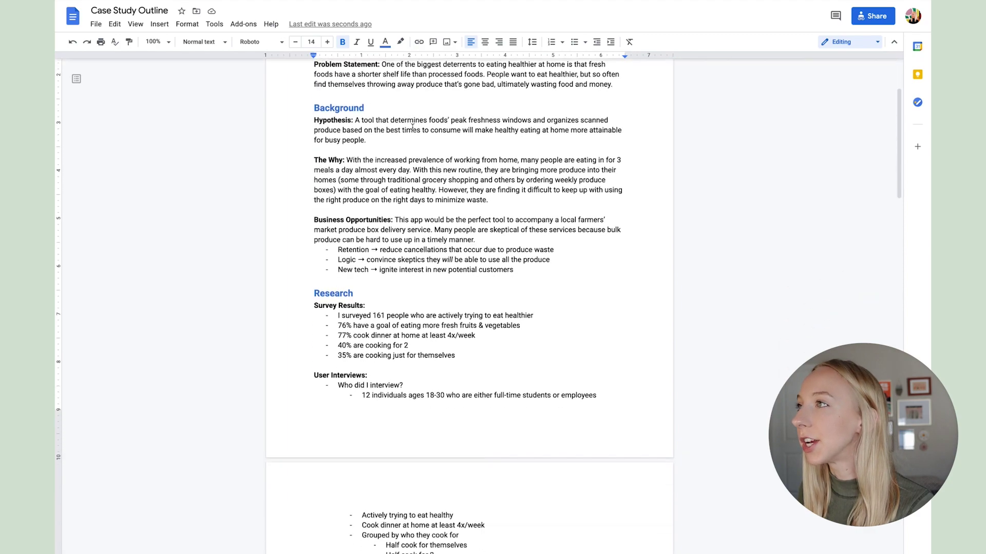
double_click(339, 108)
scroll(408, 119, "down", 1)
scroll(408, 119, "down", 3)
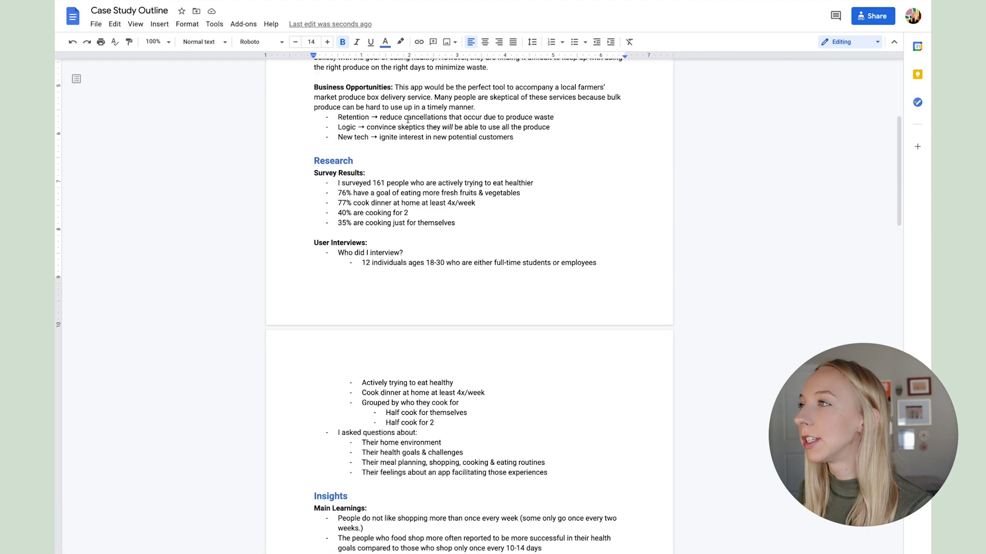
double_click(347, 144)
scroll(436, 148, "down", 5)
scroll(443, 149, "down", 3)
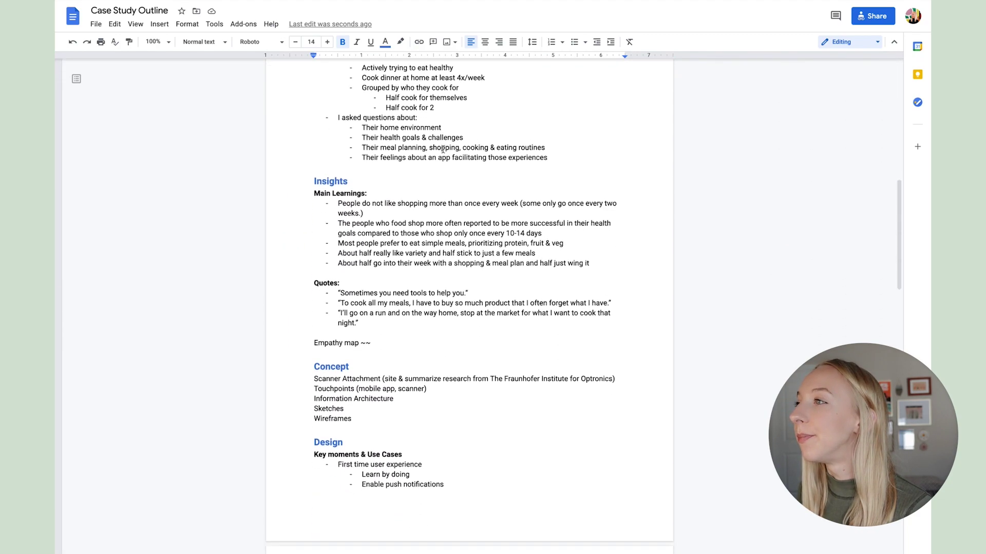
double_click(330, 176)
Step: Continue down the outline, selecting the Concept, Design, Testing and Summary headings
scroll(423, 166, "down", 1)
scroll(423, 165, "down", 3)
scroll(435, 178, "up", 2)
scroll(435, 178, "down", 1)
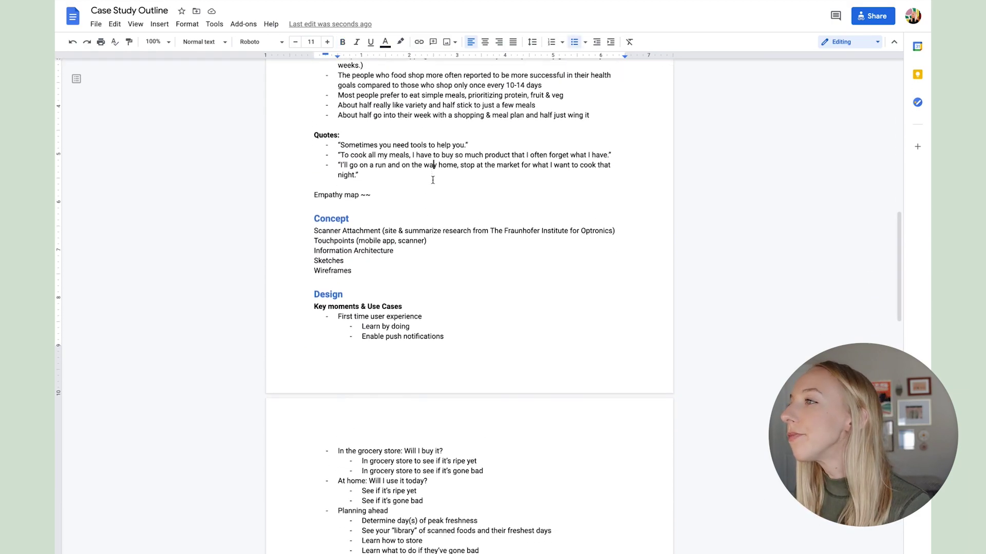
double_click(331, 189)
scroll(401, 176, "down", 1)
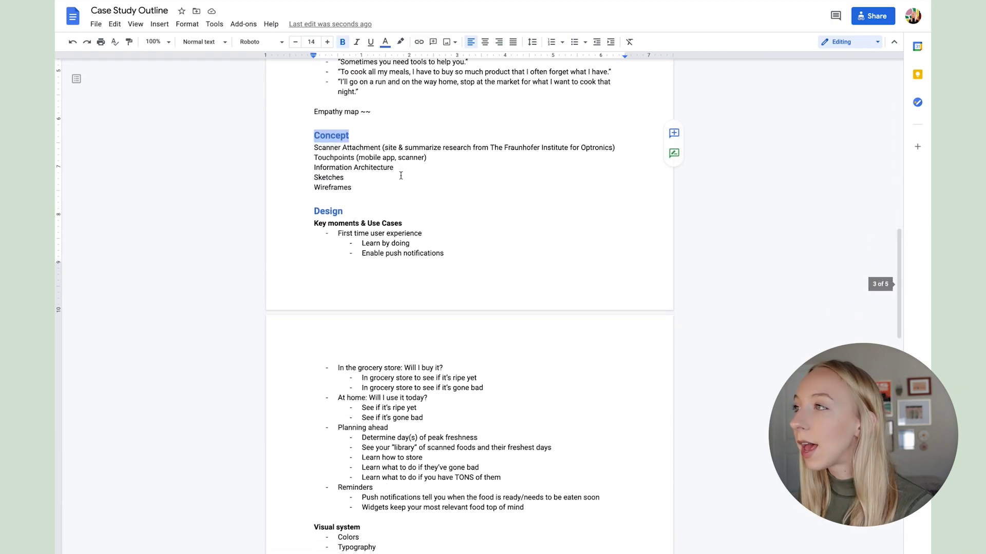
left_click(387, 139)
scroll(387, 140, "down", 1)
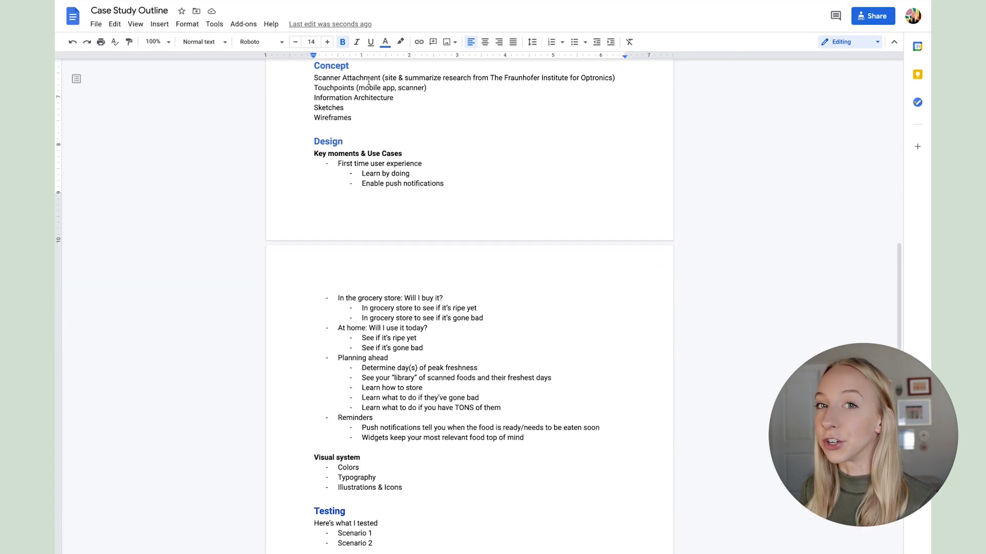
double_click(334, 141)
scroll(360, 127, "down", 1)
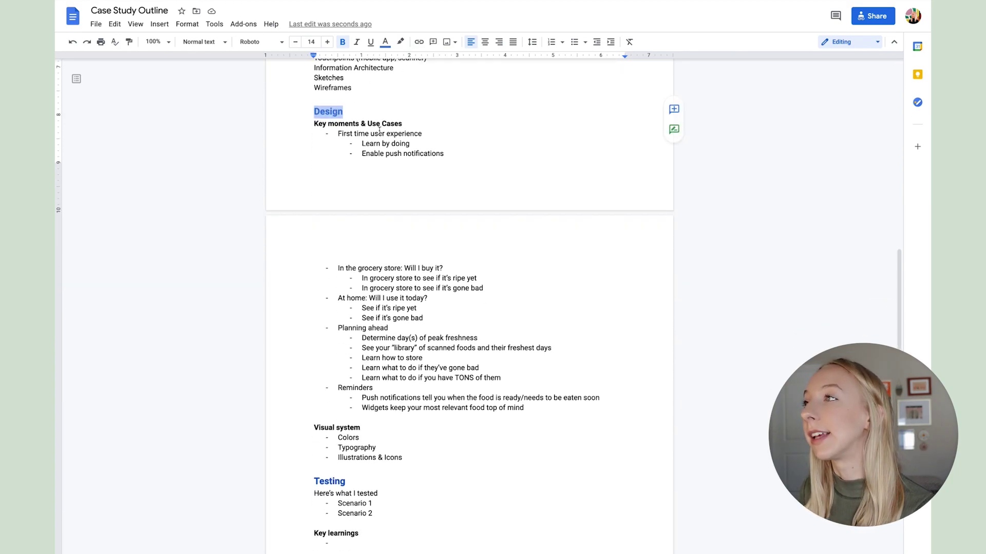
scroll(379, 132, "down", 7)
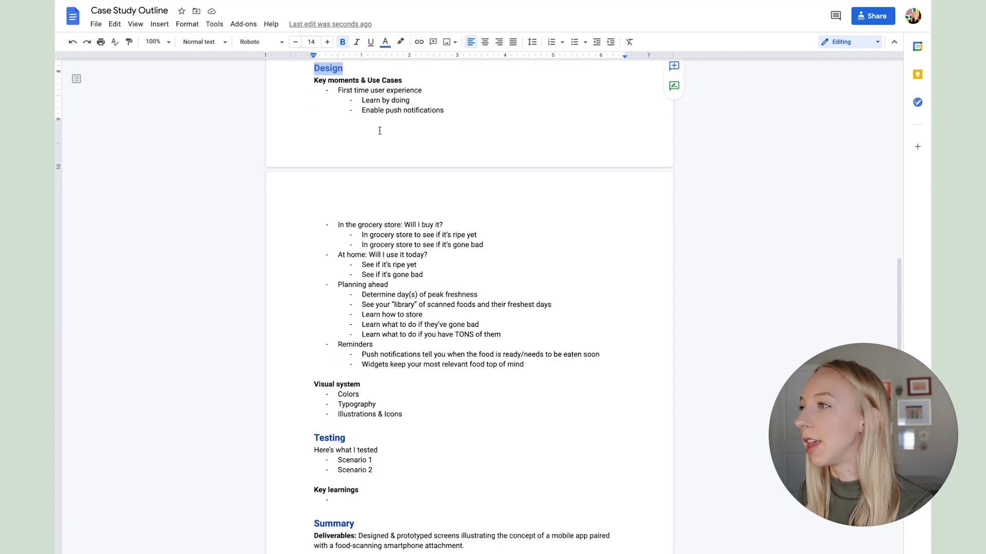
double_click(329, 131)
scroll(392, 131, "down", 2)
double_click(337, 136)
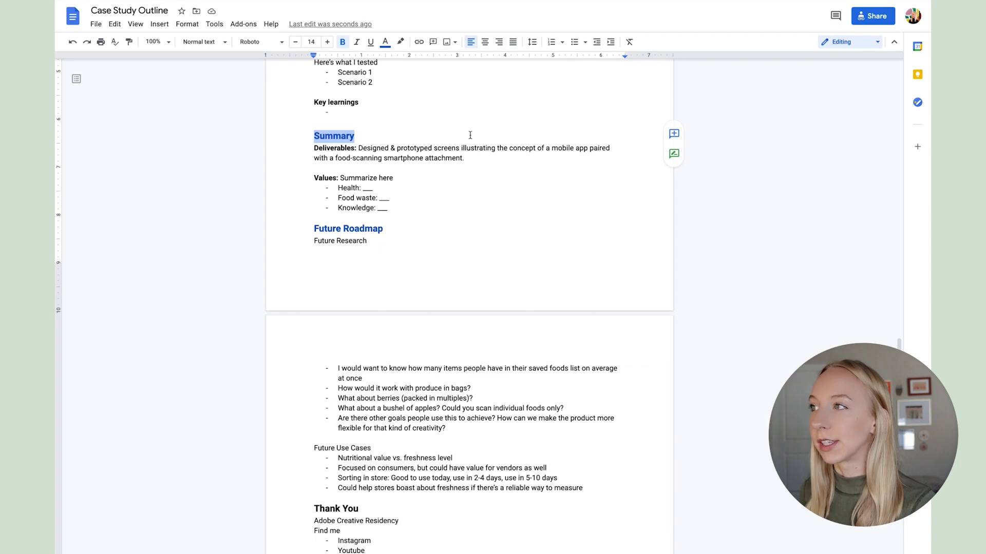
scroll(466, 148, "down", 3)
Step: Select the Future Roadmap heading, then return to the top of the document
triple_click(391, 93)
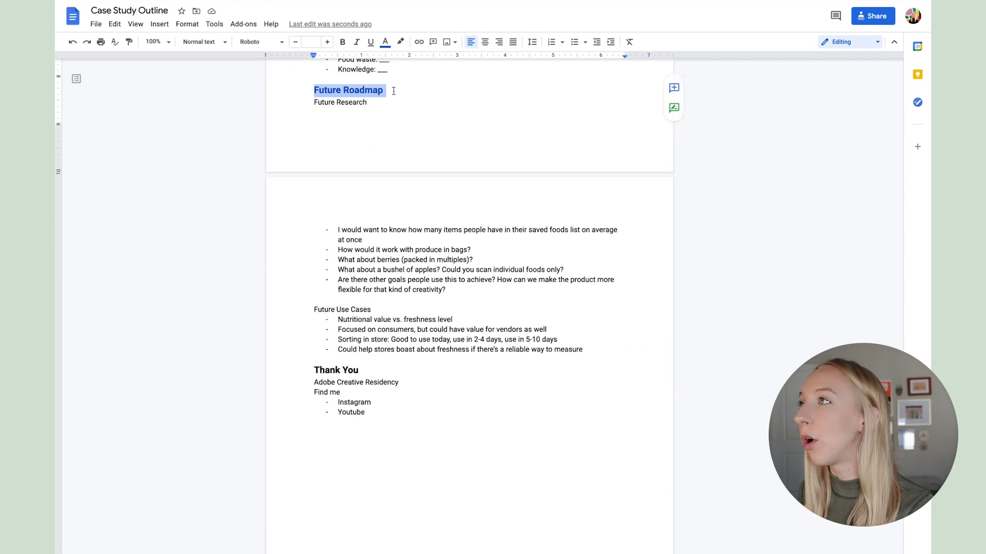
scroll(347, 158, "up", 2)
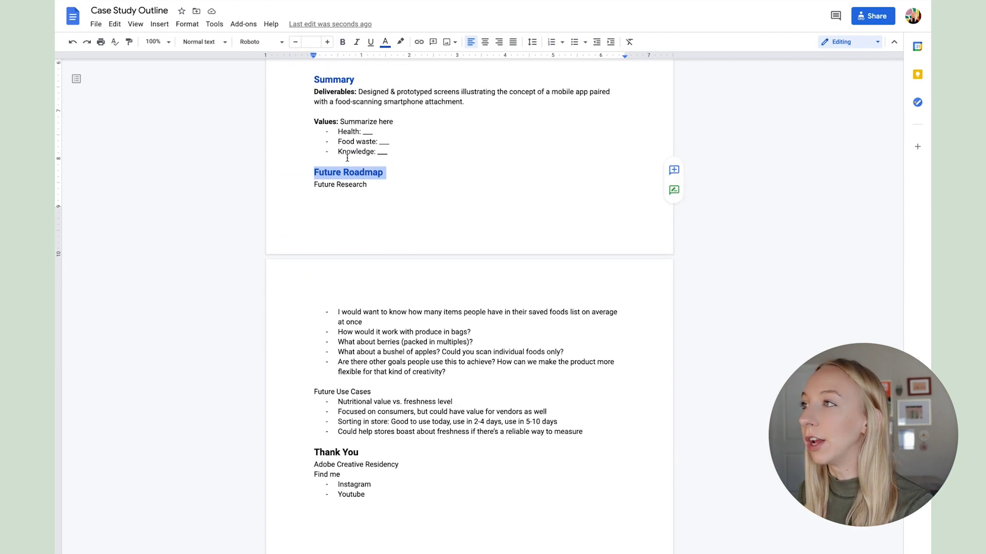
scroll(421, 172, "up", 3)
left_click(434, 166)
scroll(436, 166, "up", 8)
scroll(436, 166, "up", 10)
scroll(435, 166, "down", 6)
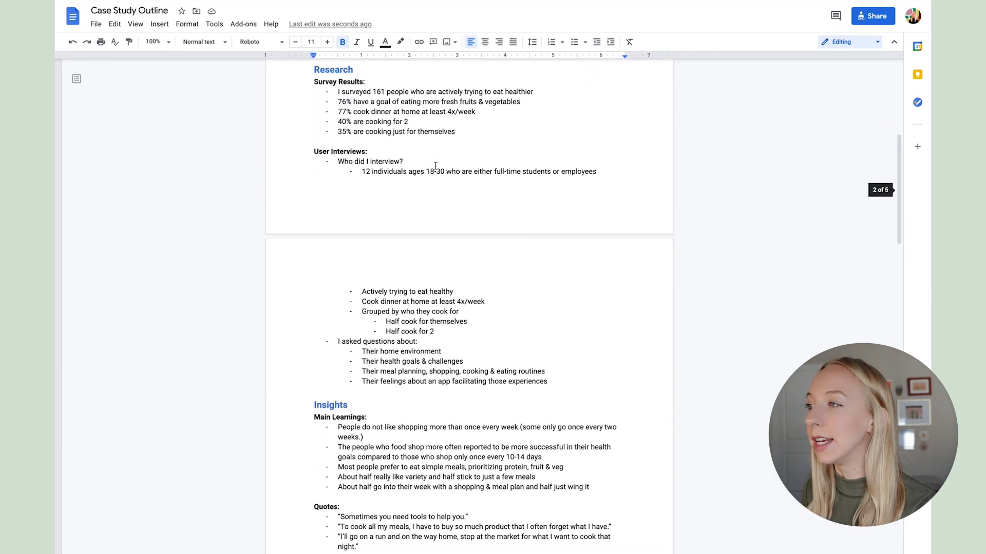
scroll(435, 166, "up", 7)
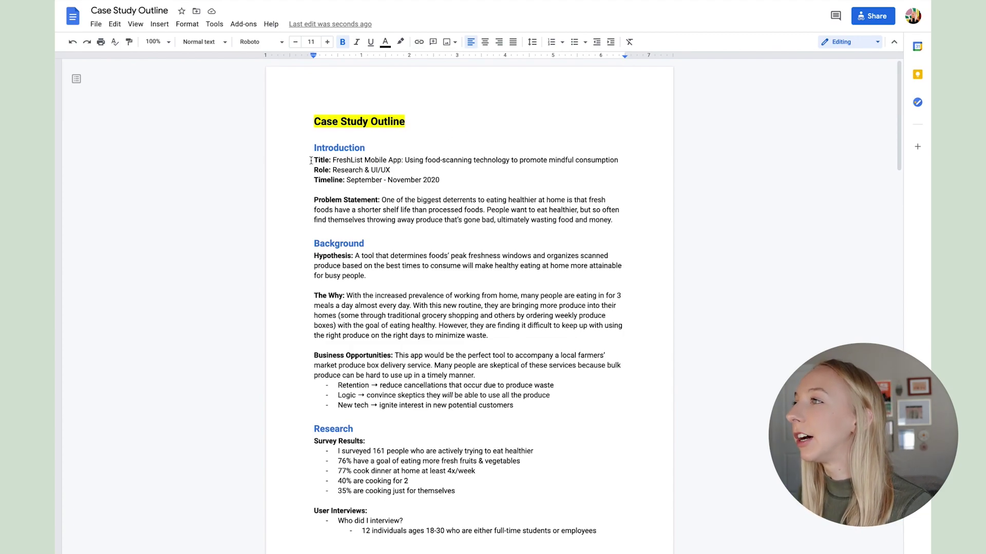
Step: Review the Introduction's Title, Role and Timeline lines and the FreshList project title
left_click_drag(314, 159, 501, 199)
left_click(531, 187)
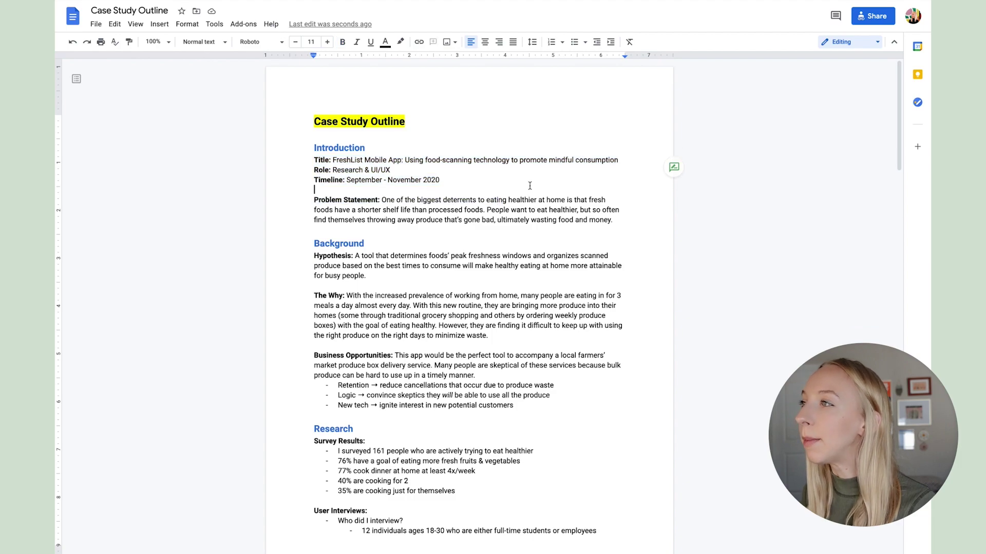
left_click_drag(314, 160, 622, 220)
left_click(321, 160)
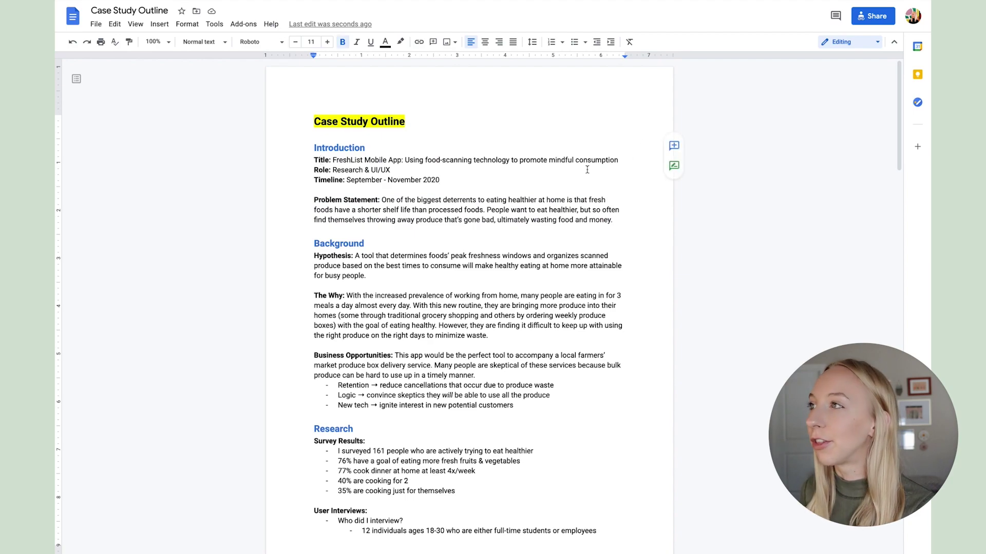
left_click_drag(333, 160, 619, 159)
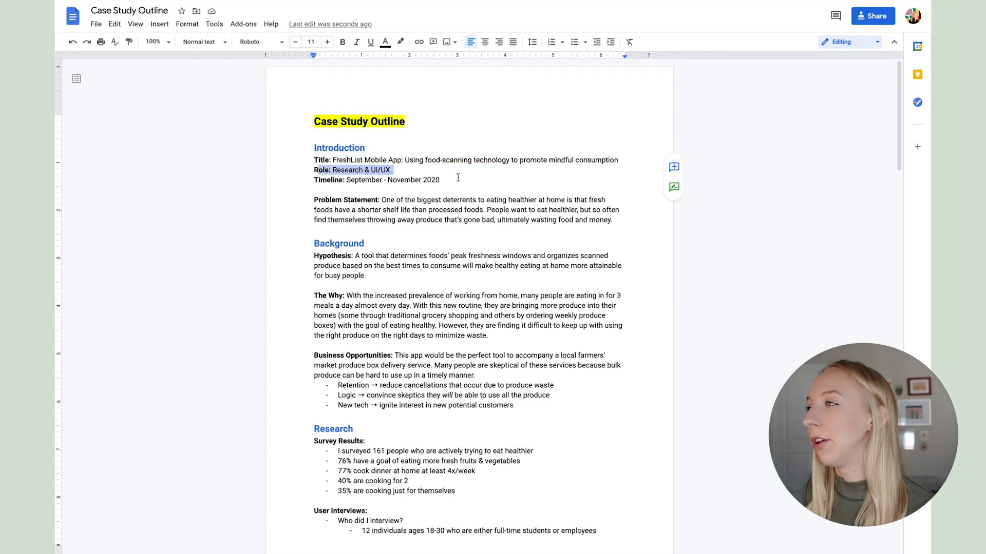
left_click(448, 180)
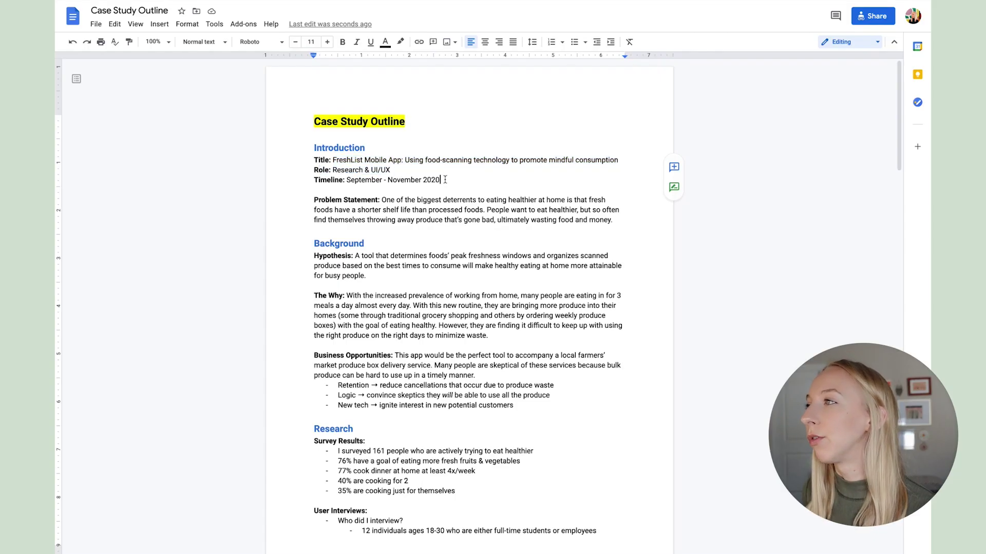
Step: Highlight the Problem Statement text to go over it
scroll(452, 180, "down", 1)
left_click(341, 188)
left_click_drag(313, 186, 611, 203)
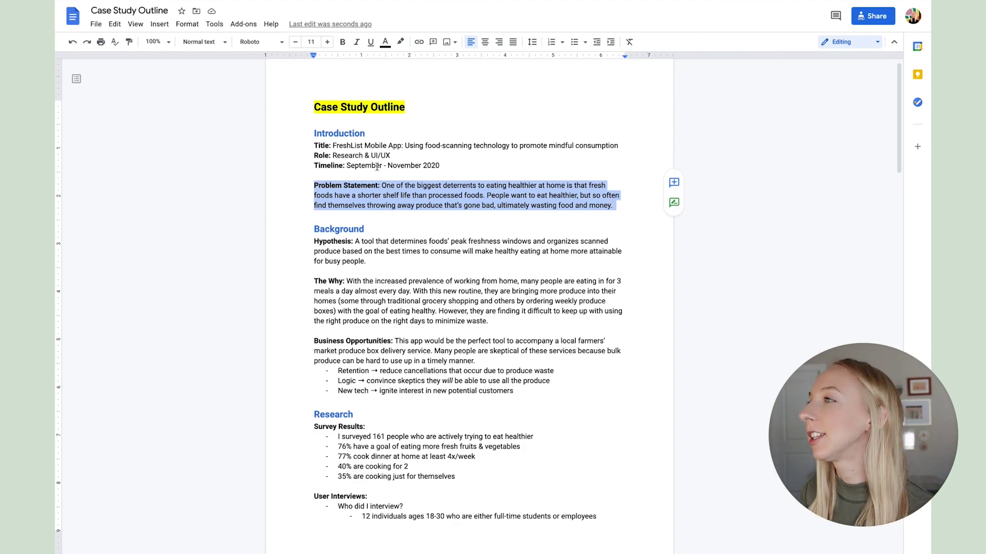
left_click(442, 197)
scroll(442, 197, "down", 1)
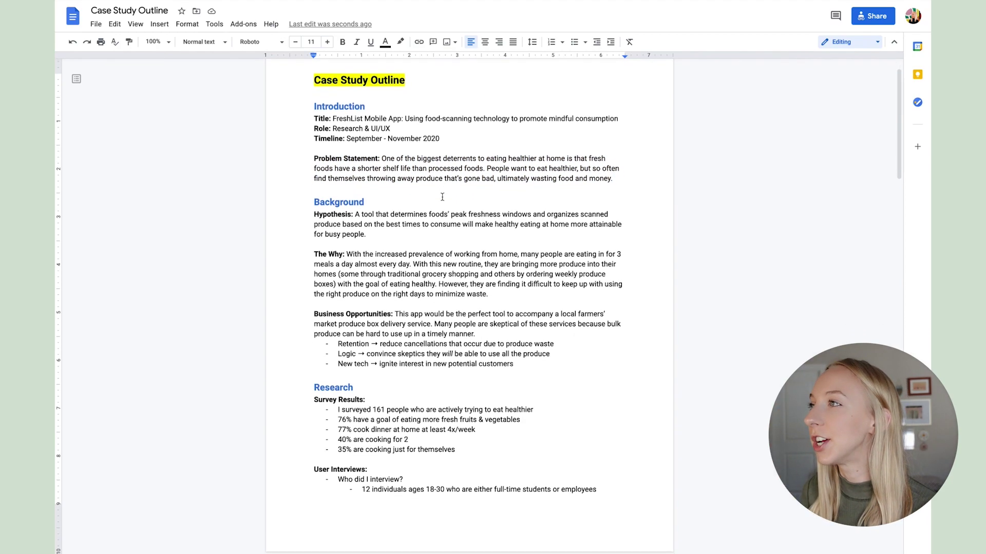
left_click(614, 178)
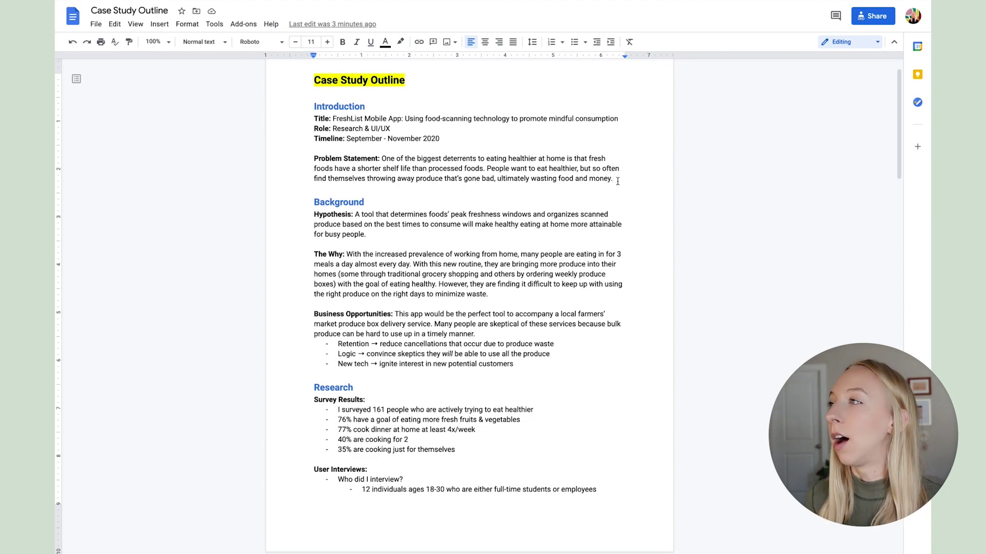
left_click_drag(617, 181, 330, 169)
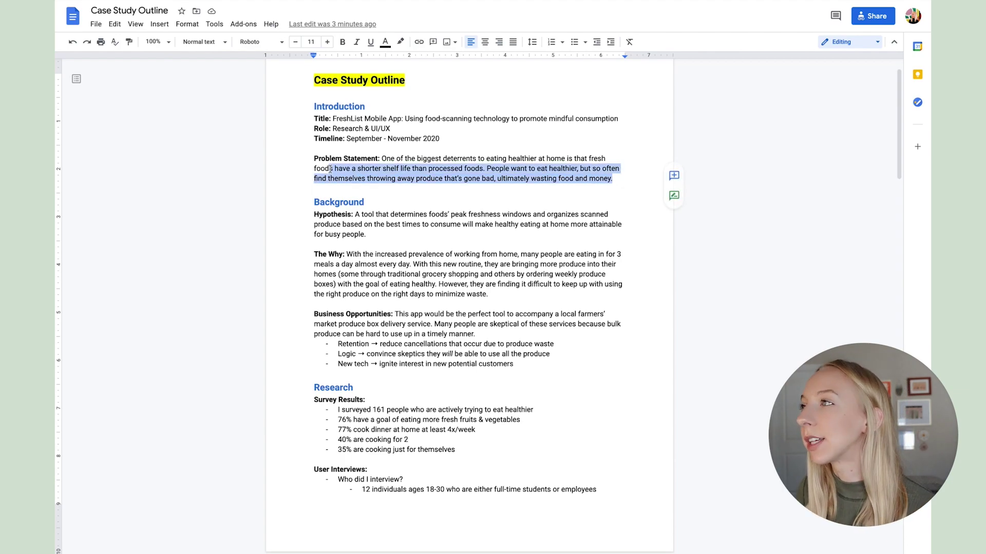
left_click(386, 156)
Step: Highlight the Background section through the Retention bullet, then the Hypothesis paragraph
scroll(385, 199, "down", 1)
left_click(353, 177)
left_click_drag(311, 176, 449, 318)
left_click_drag(366, 210, 290, 187)
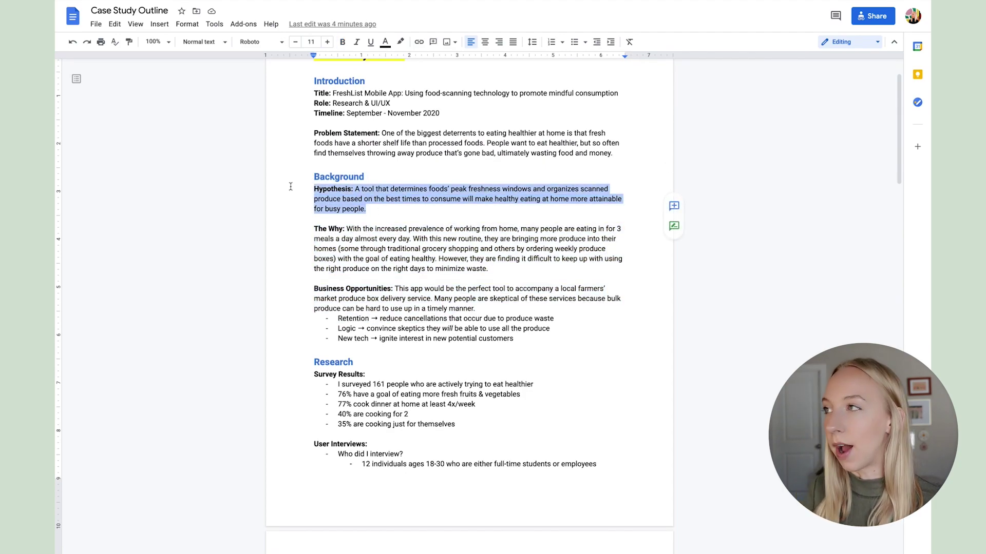
left_click(383, 209)
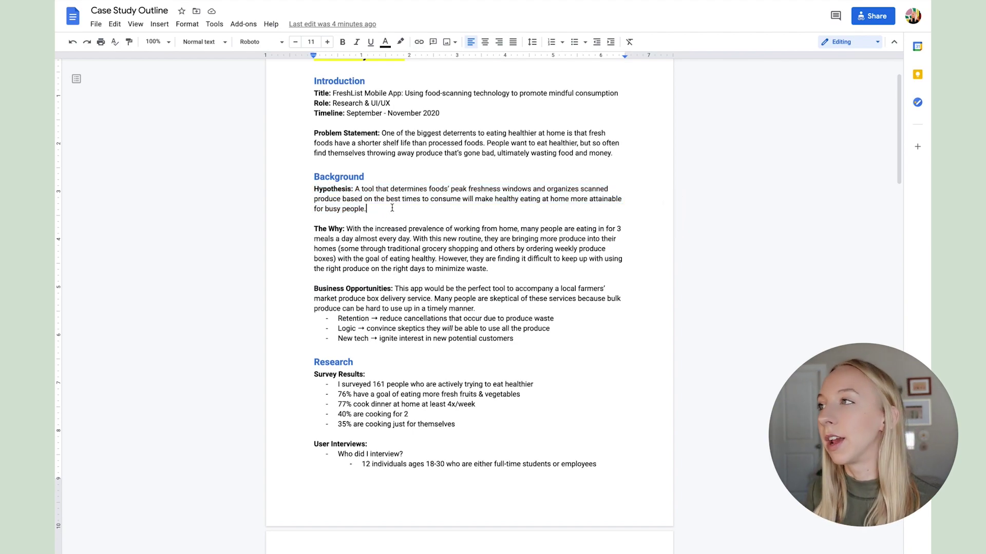
left_click_drag(366, 209, 355, 189)
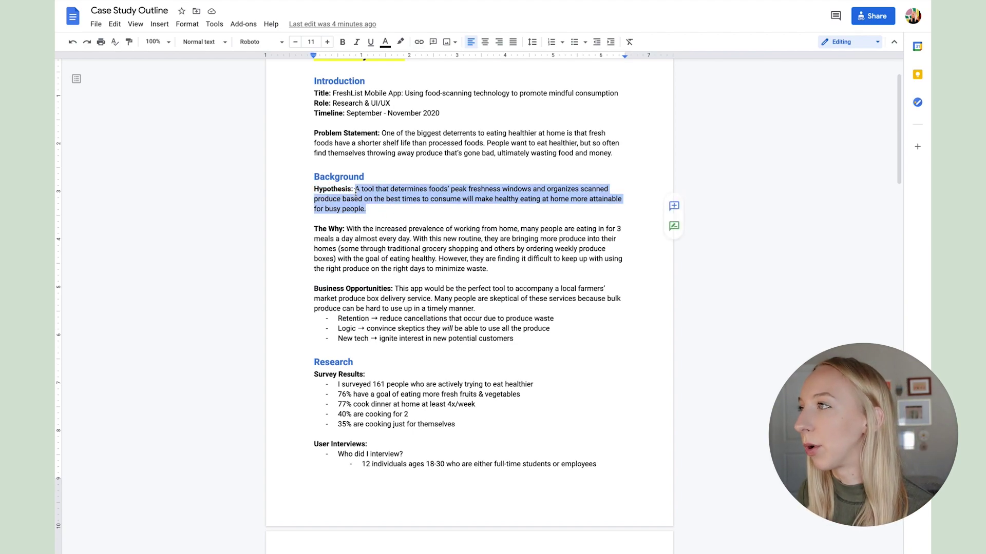
left_click(416, 211)
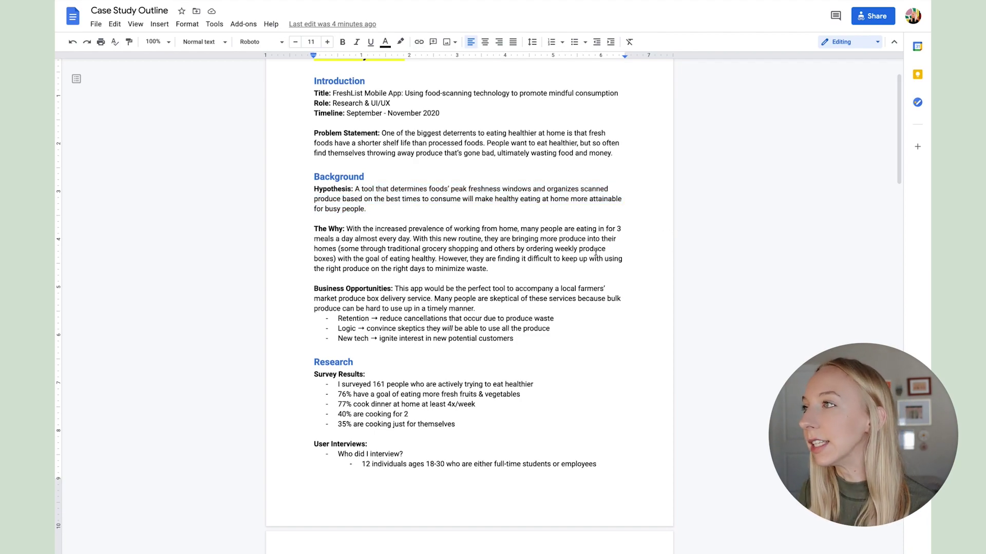
Step: Highlight The Why paragraph to point it out
scroll(566, 261, "down", 1)
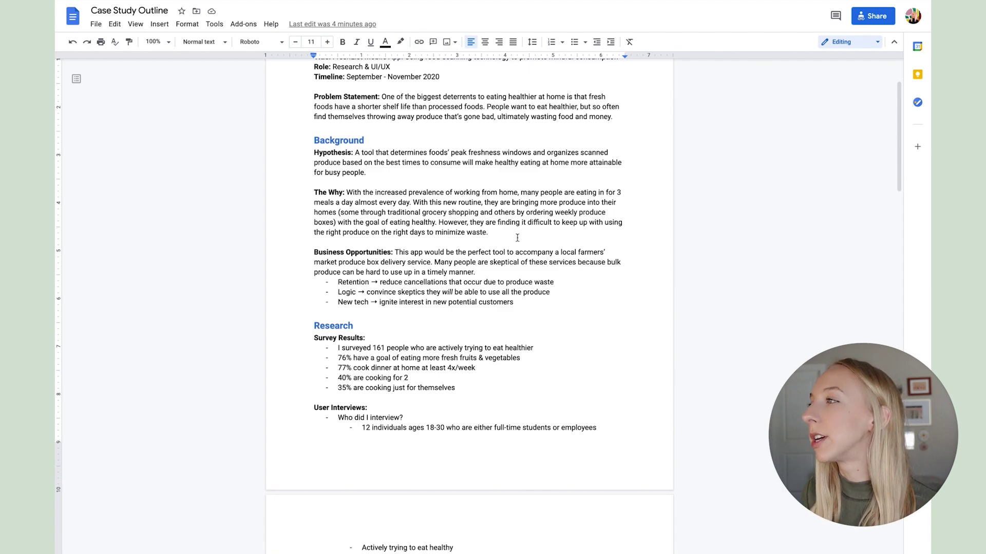
left_click_drag(491, 233, 344, 190)
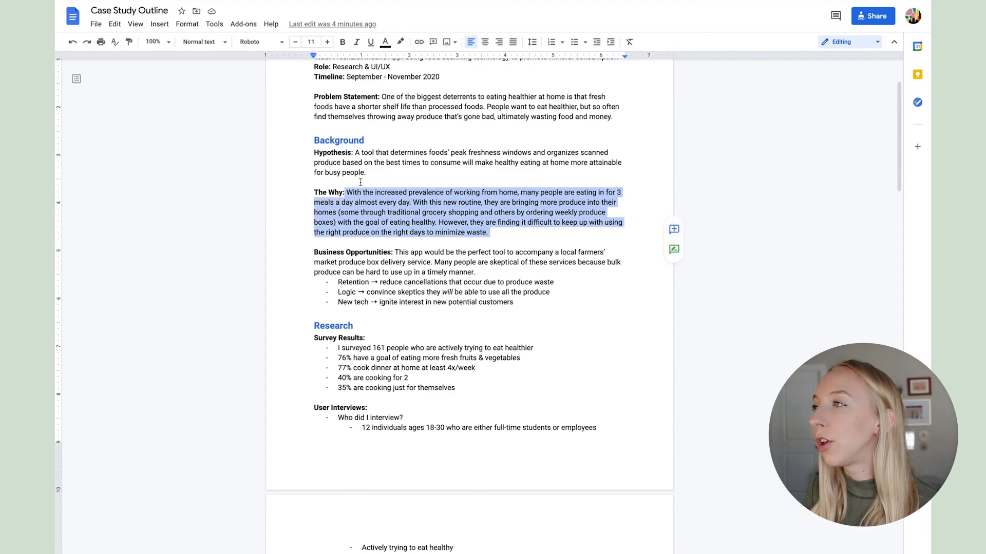
left_click(362, 182)
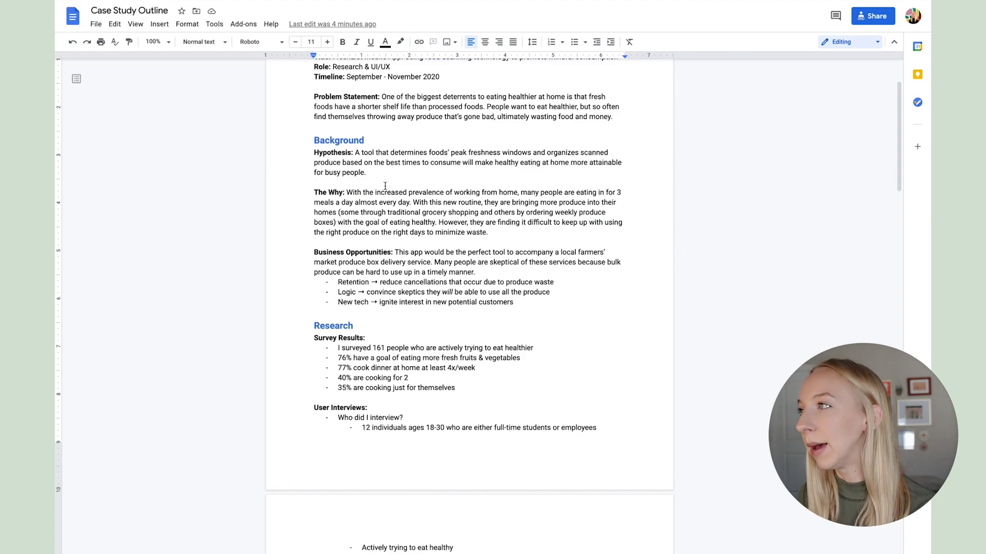
left_click_drag(499, 233, 348, 192)
left_click(513, 234)
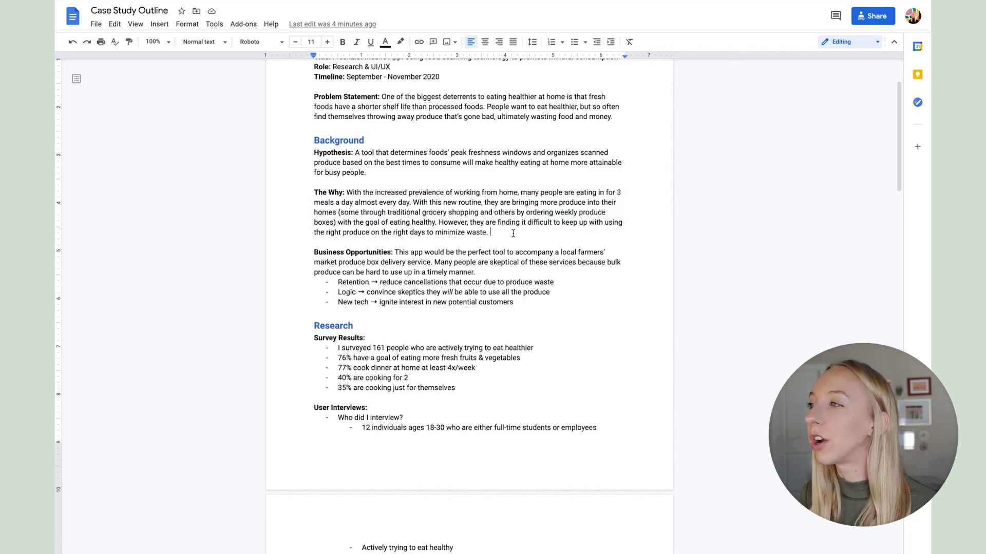
Step: Highlight the Business Opportunities description sentences and its three bullets
scroll(513, 234, "down", 3)
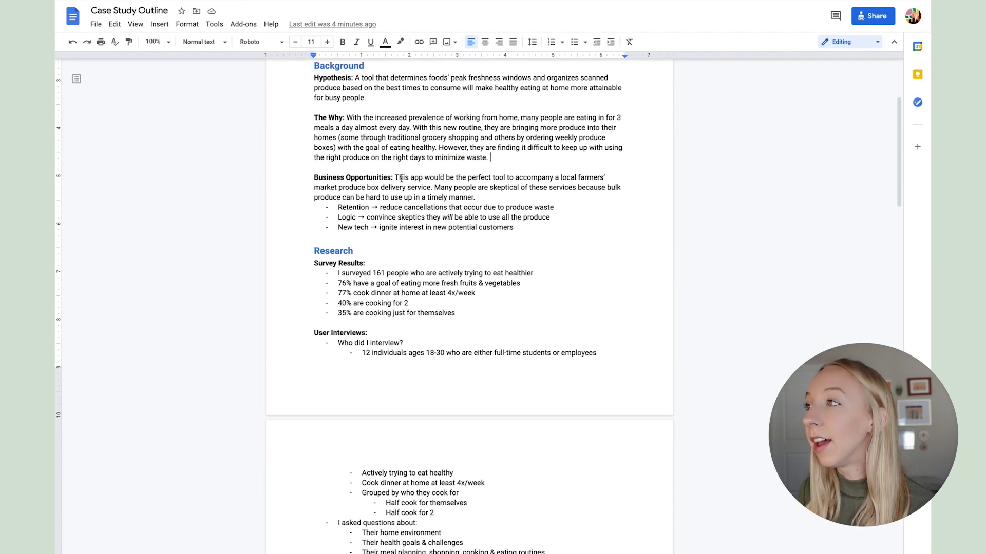
left_click_drag(395, 178, 515, 228)
left_click(545, 228)
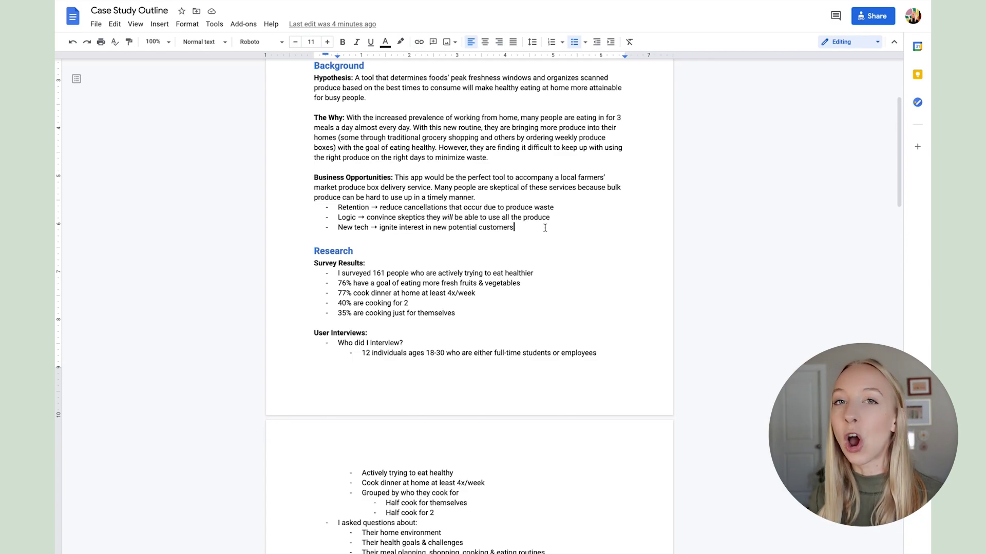
left_click_drag(395, 177, 487, 197)
left_click_drag(395, 177, 486, 197)
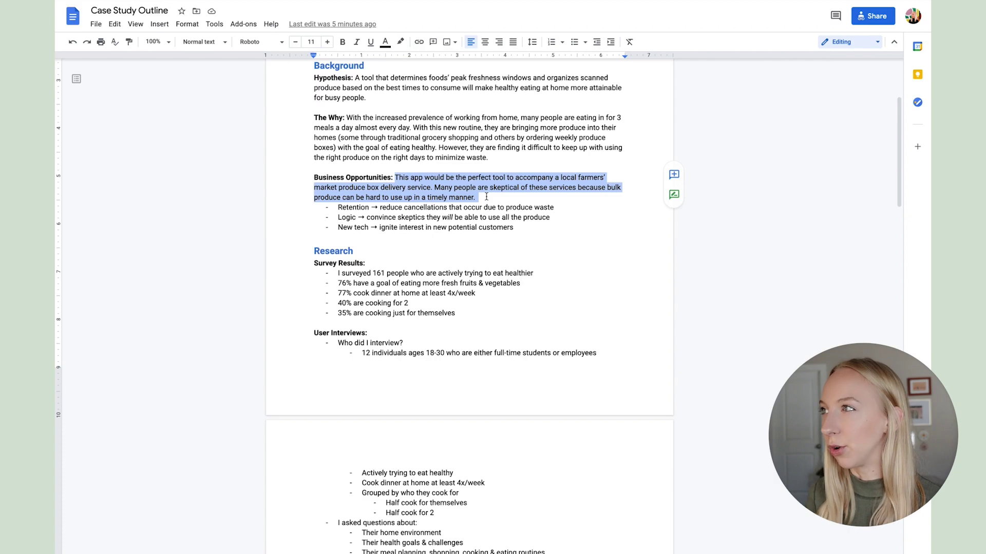
left_click(486, 196)
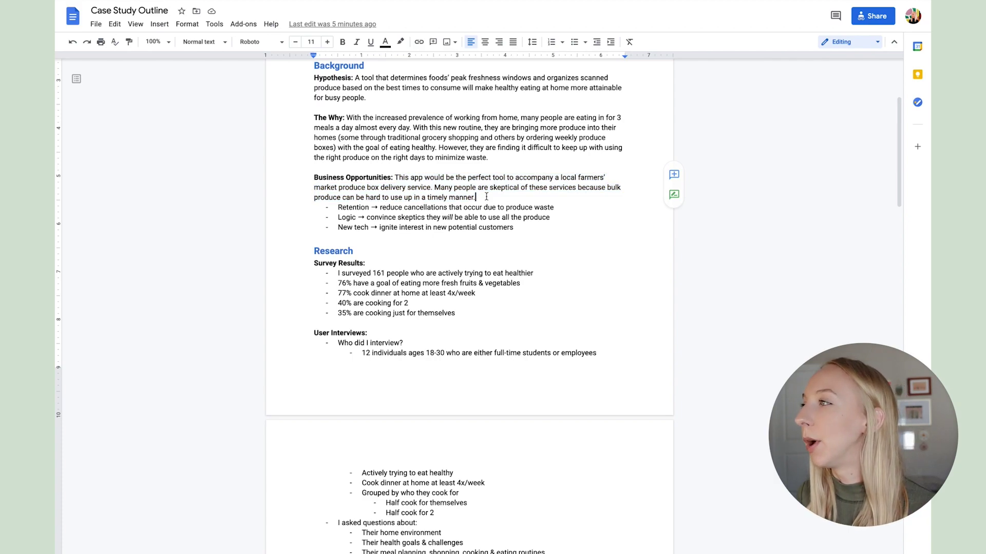
left_click_drag(339, 208, 518, 229)
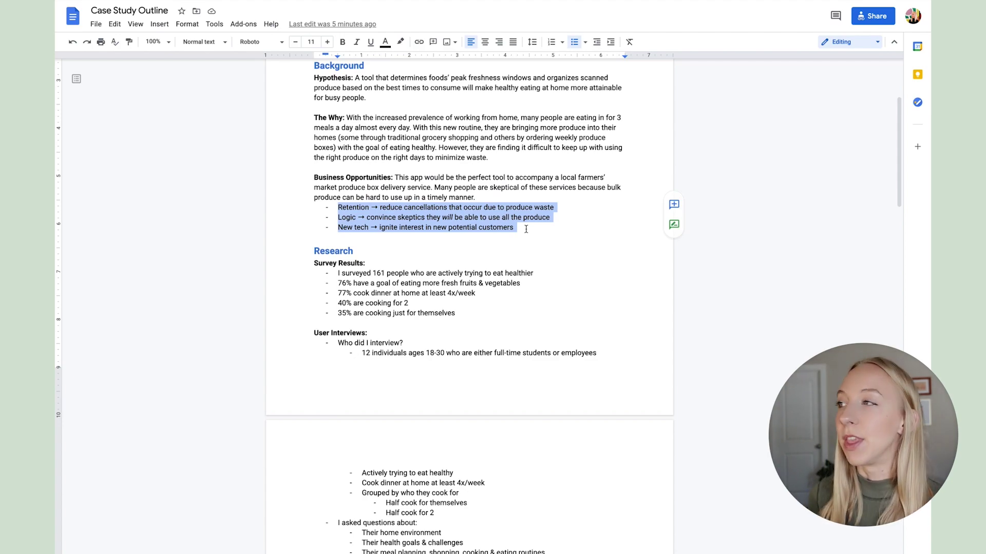
Step: Reselect the three Business Opportunities bullets after adjusting the view
scroll(526, 229, "up", 1)
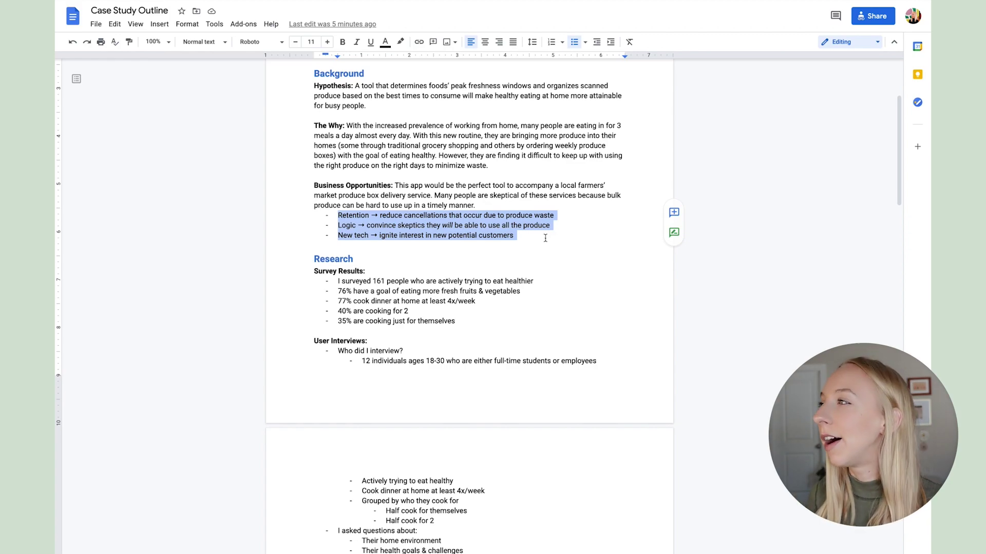
scroll(545, 237, "up", 4)
scroll(547, 238, "down", 3)
scroll(548, 237, "up", 3)
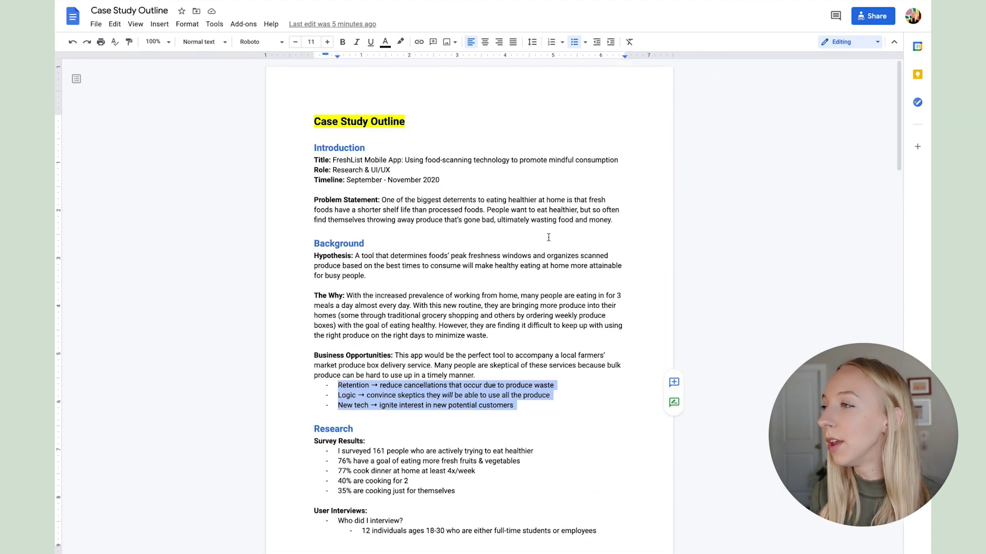
scroll(549, 237, "down", 3)
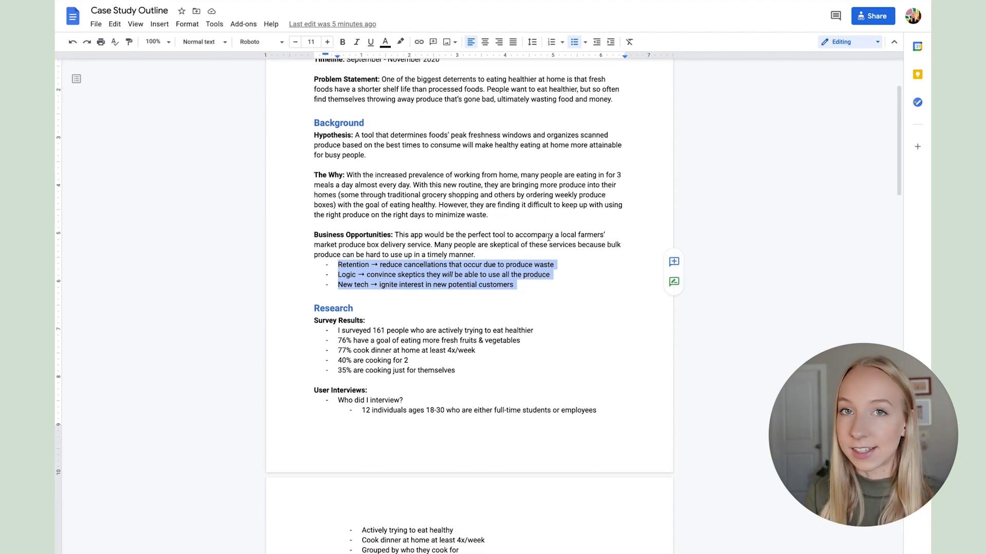
left_click_drag(560, 283, 337, 265)
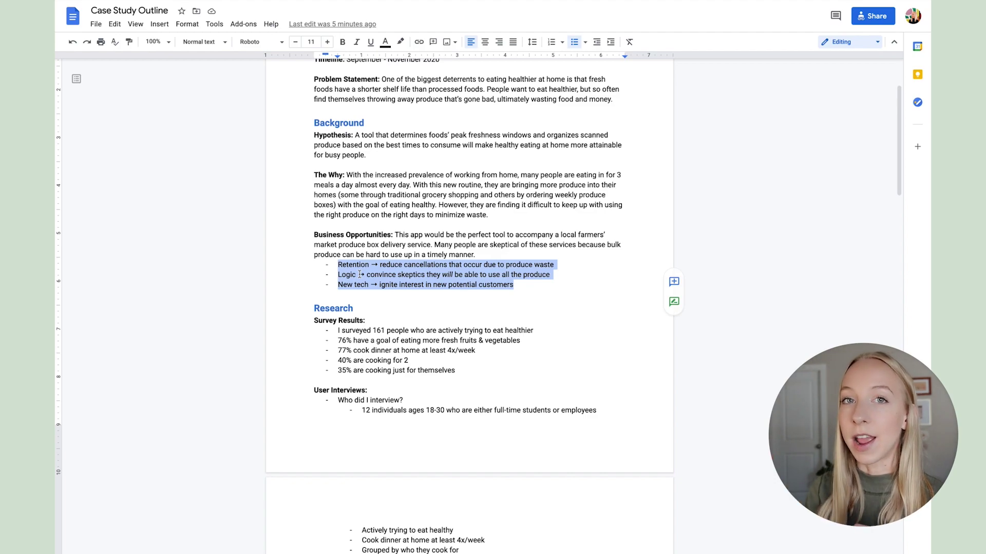
scroll(478, 191, "down", 2)
left_click(478, 191)
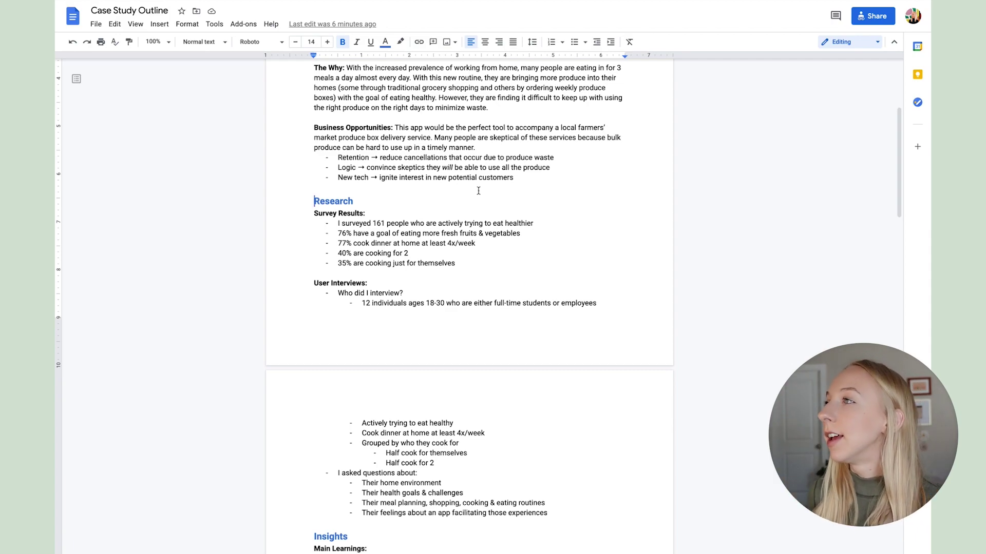
Step: Highlight the whole Business Opportunities section and mark the spot after 'timely manner.'
left_click_drag(314, 127, 542, 180)
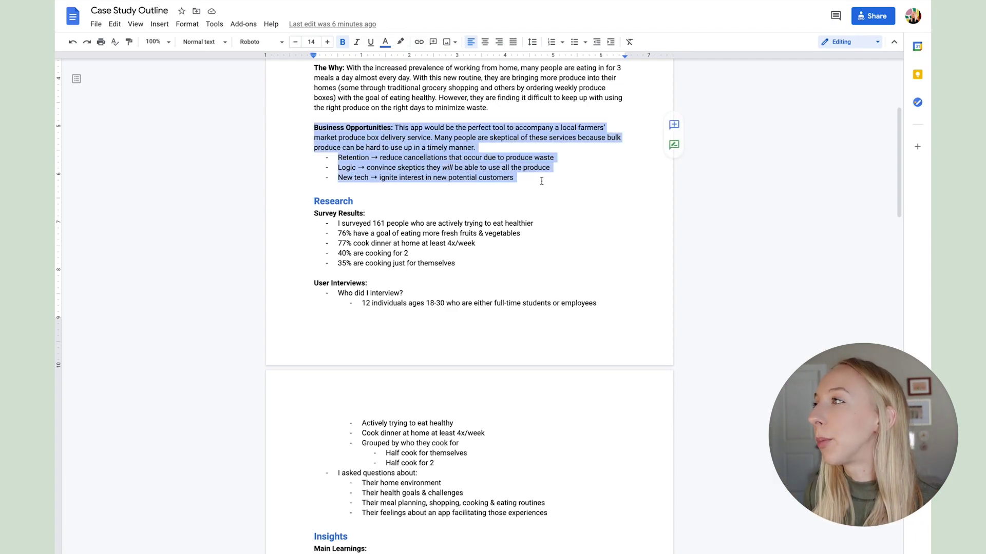
left_click(369, 127)
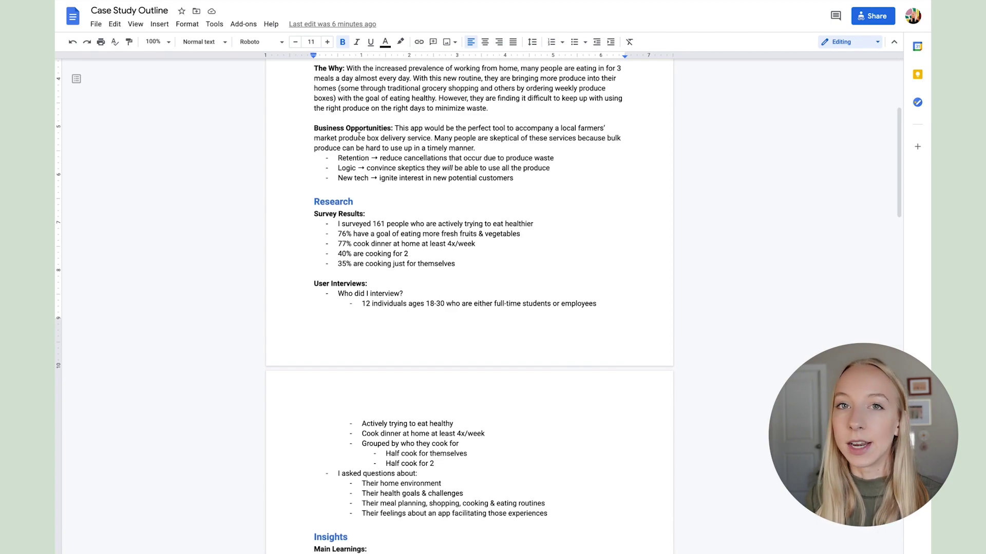
left_click_drag(514, 178, 329, 148)
left_click(478, 138)
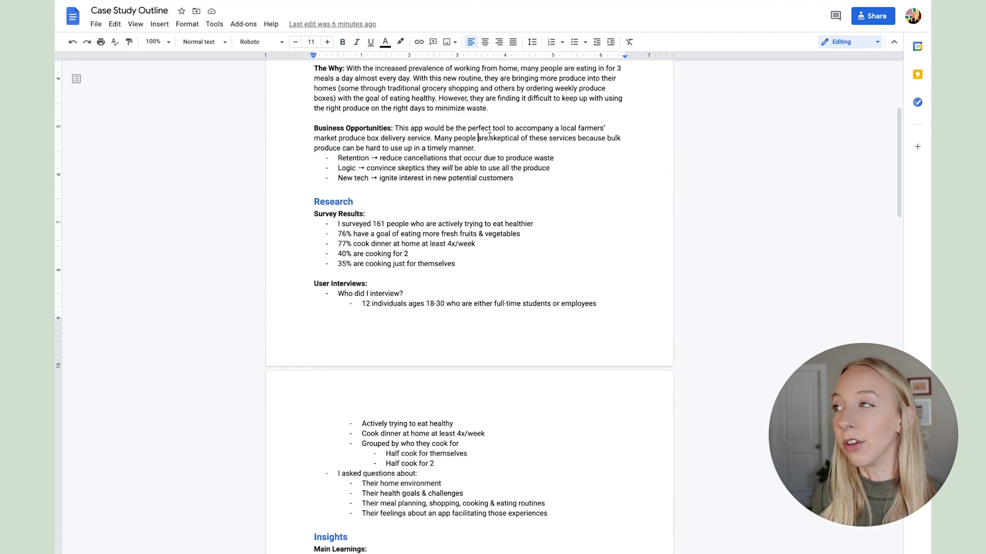
left_click(491, 148)
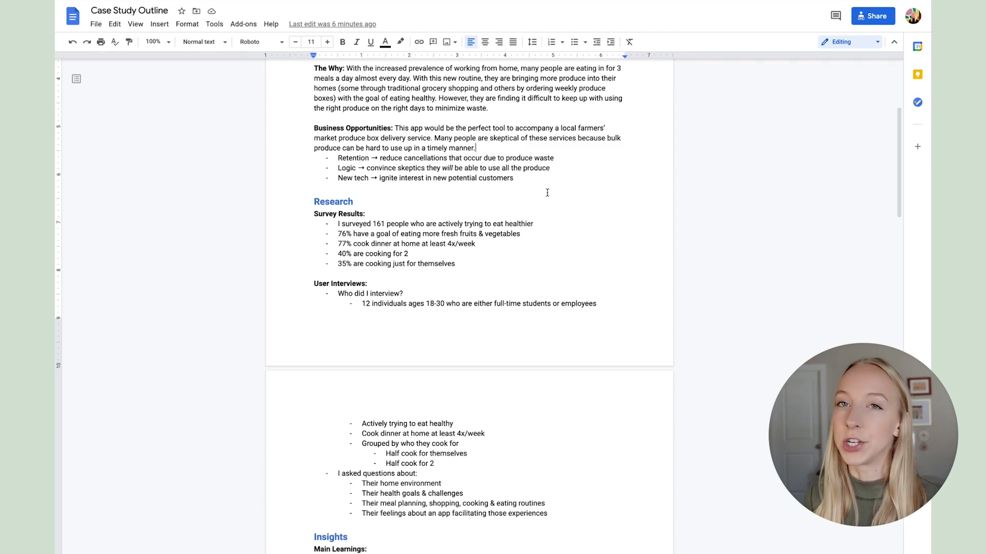
Step: Highlight the Survey Results block and its five bullets
scroll(383, 173, "down", 1)
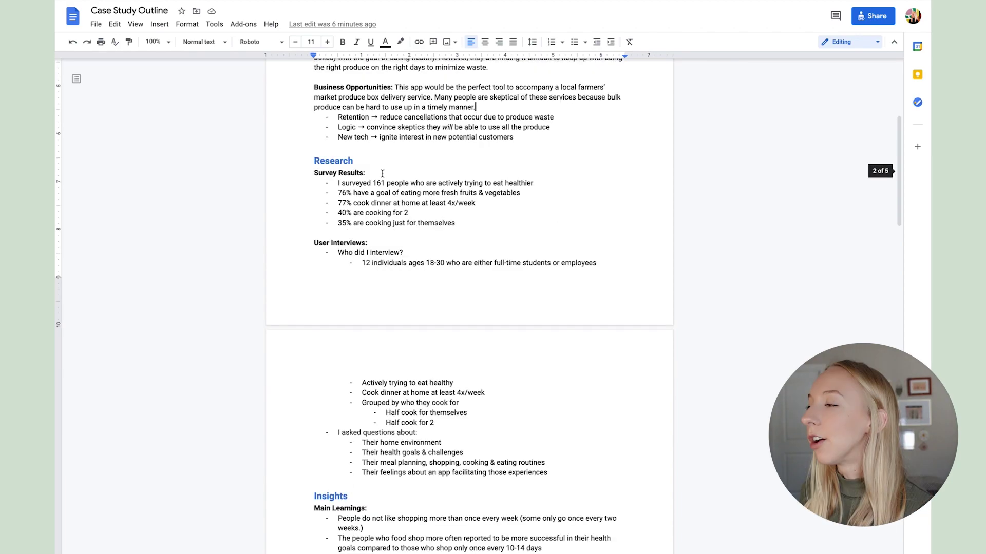
left_click_drag(314, 173, 458, 224)
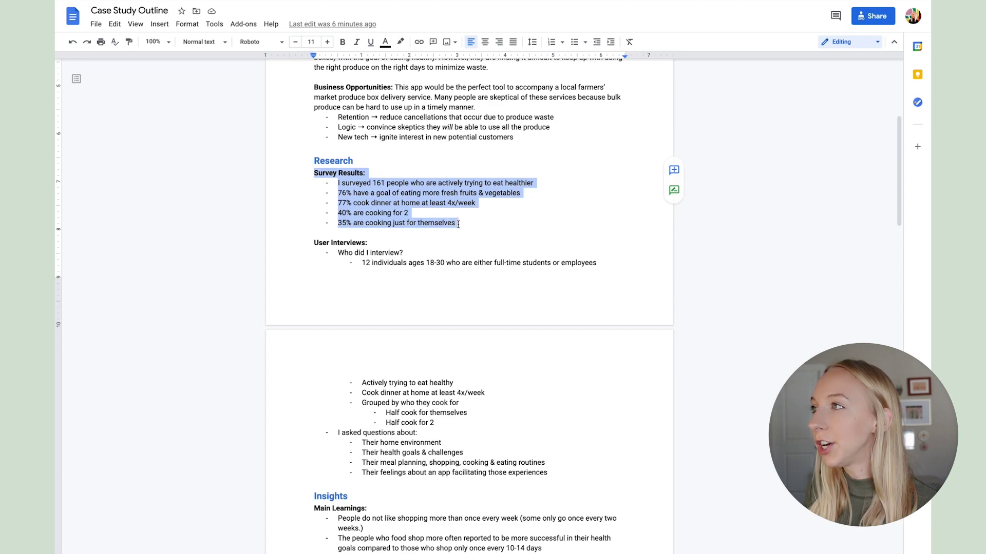
left_click(463, 215)
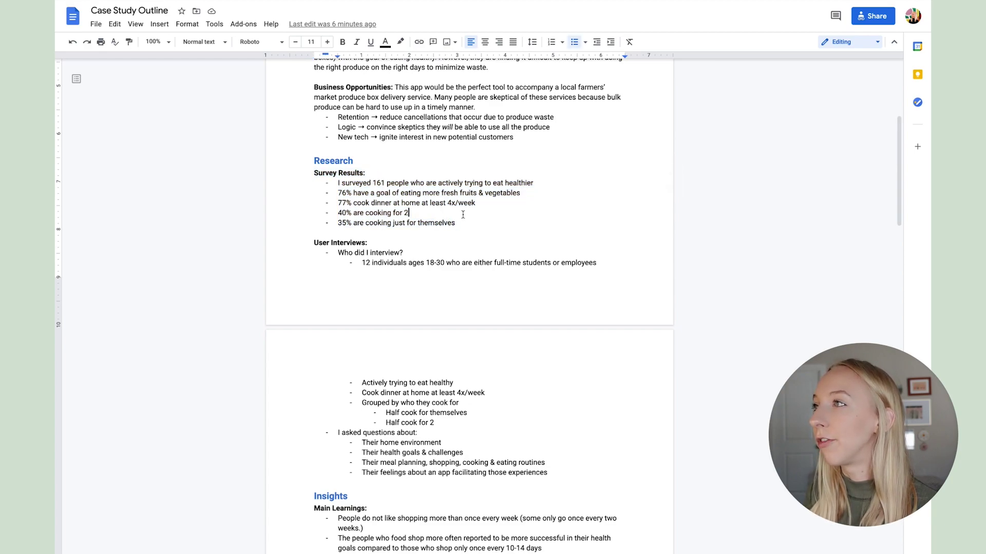
scroll(462, 215, "down", 1)
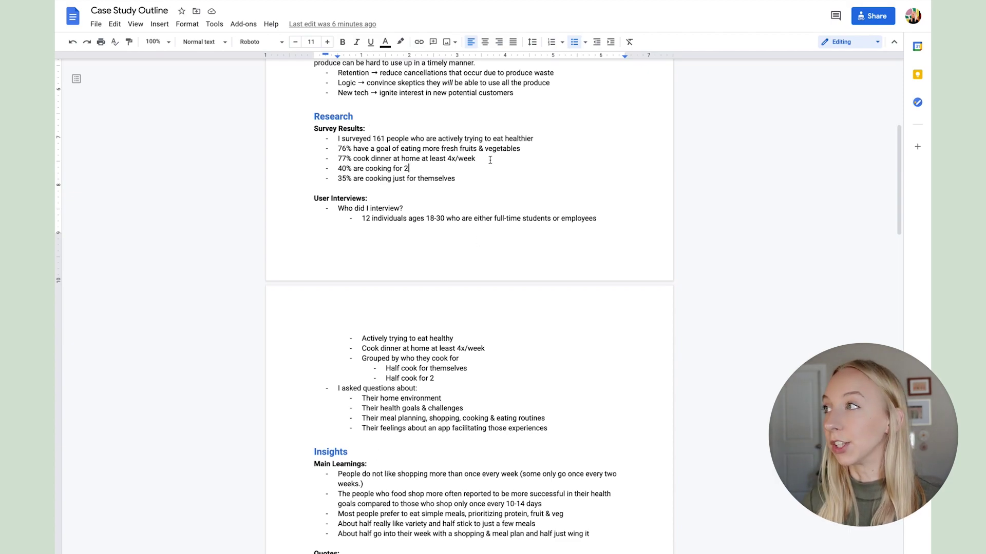
scroll(489, 161, "down", 5)
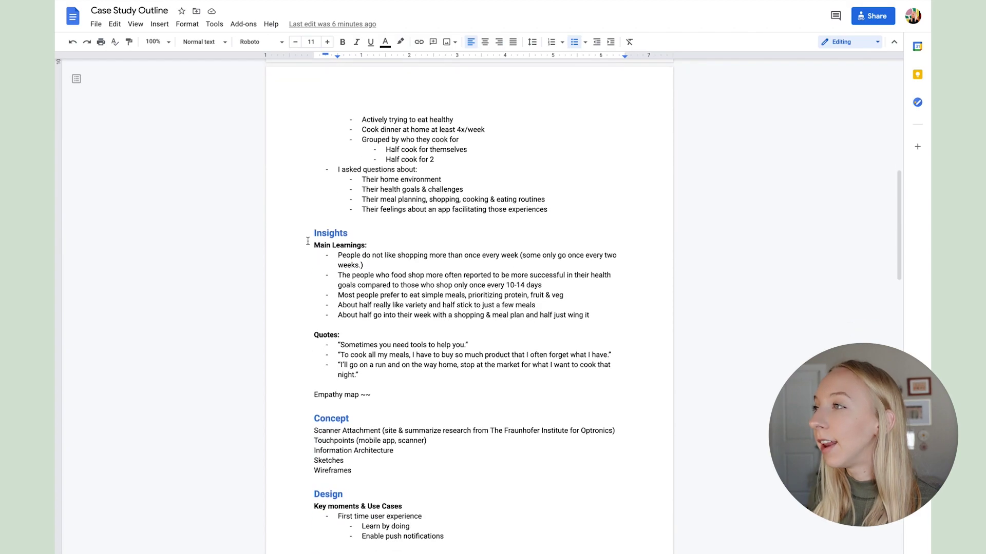
scroll(381, 376, "up", 4)
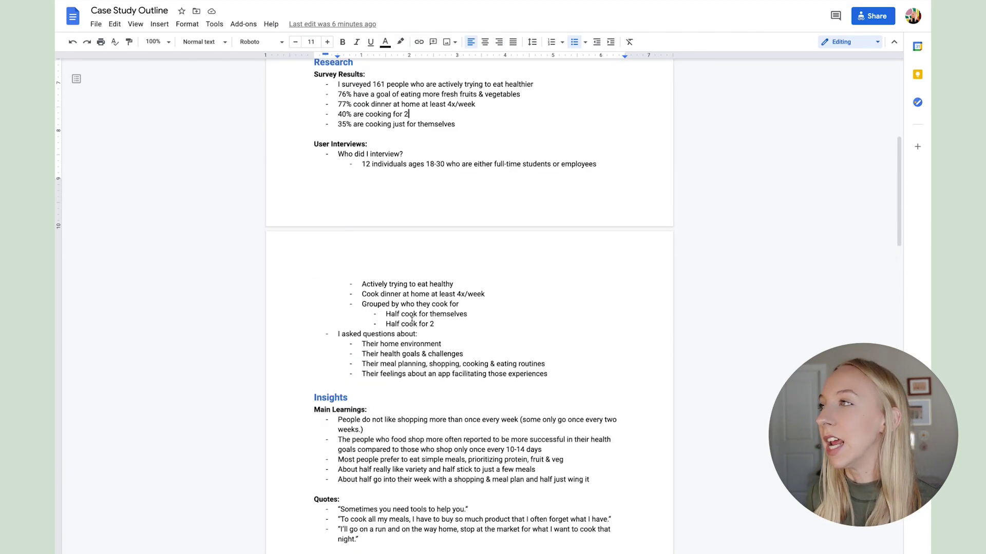
scroll(411, 319, "up", 3)
left_click_drag(338, 209, 472, 253)
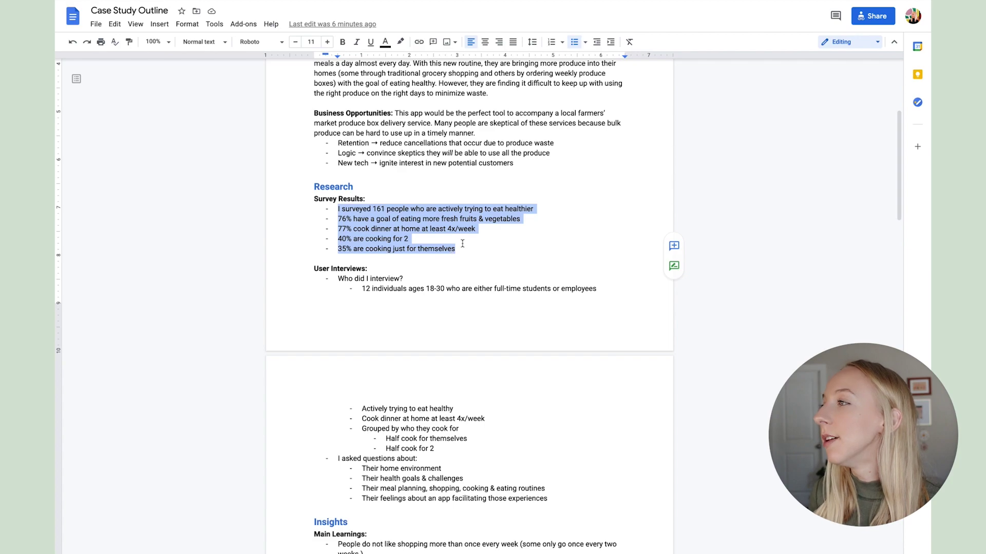
left_click(462, 245)
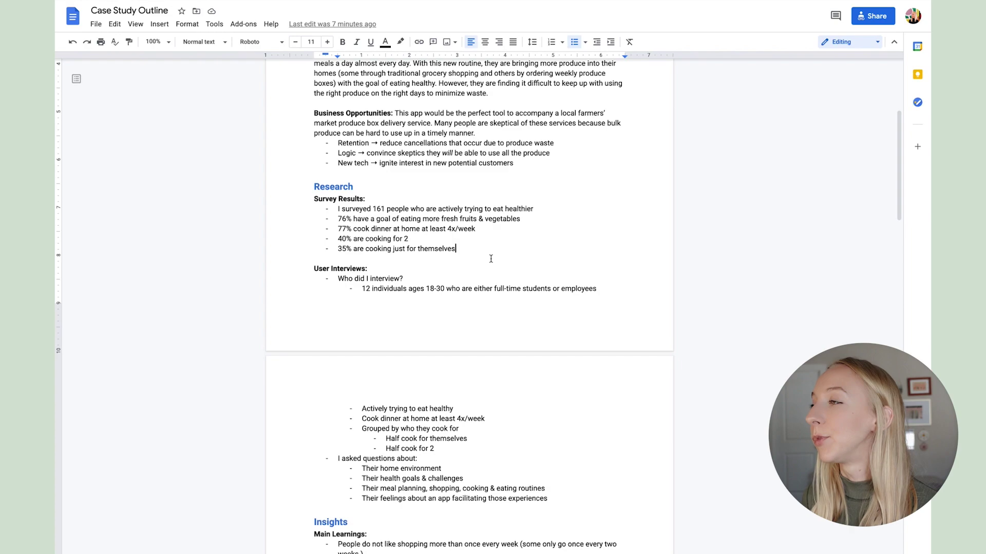
Step: Re-highlight the Survey Results heading together with the five survey findings
scroll(490, 259, "down", 1)
scroll(491, 259, "down", 1)
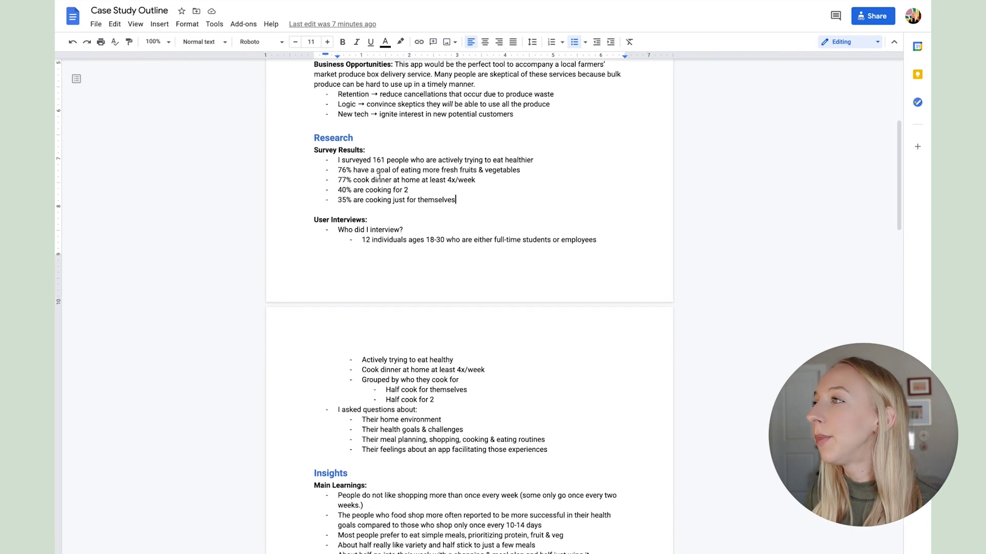
left_click_drag(312, 148, 461, 202)
left_click(461, 202)
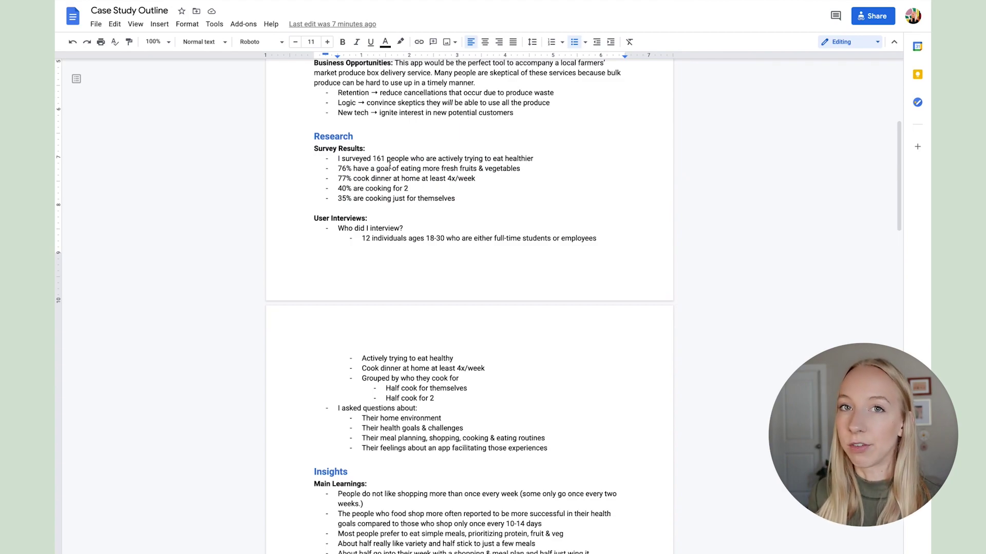
left_click_drag(456, 199, 339, 161)
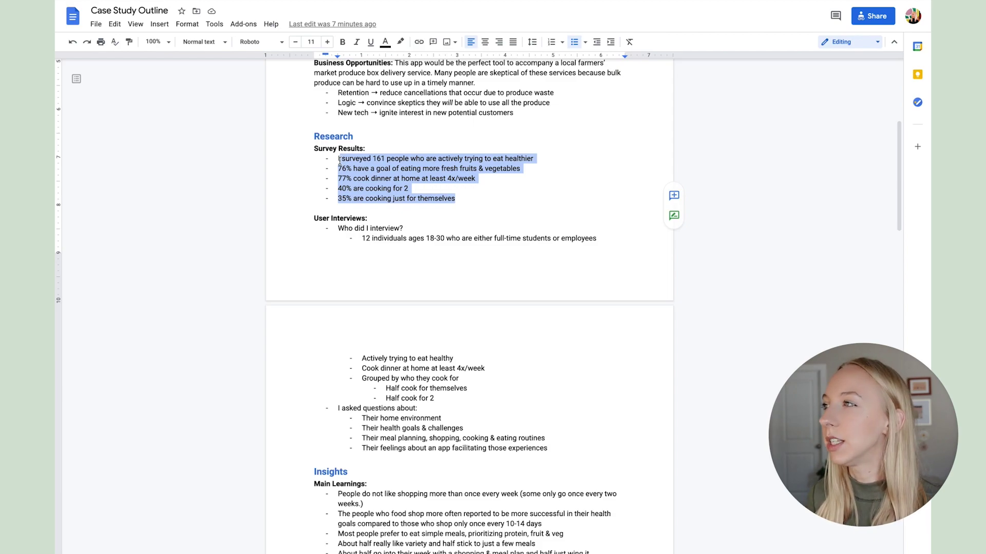
left_click(474, 197)
Step: Highlight User Interviews down to the age range, then the Main Learnings section
left_click_drag(314, 218, 467, 284)
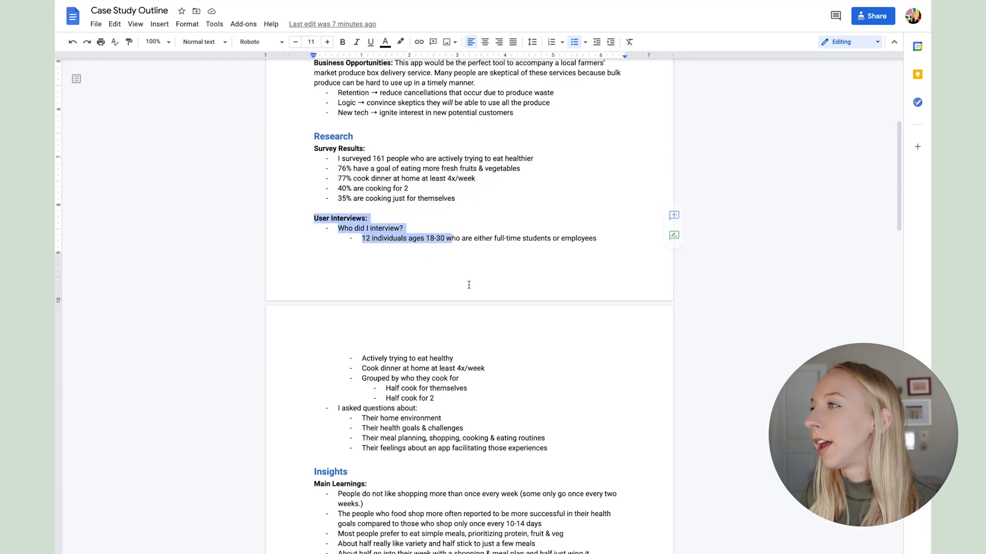
scroll(466, 283, "down", 2)
left_click(379, 177)
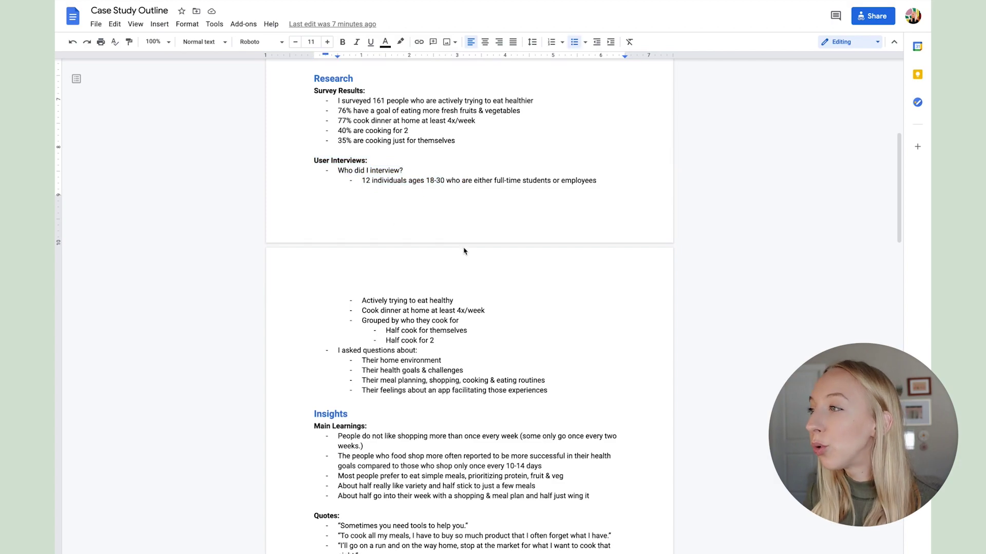
scroll(464, 251, "down", 1)
scroll(454, 333, "down", 1)
scroll(453, 332, "down", 1)
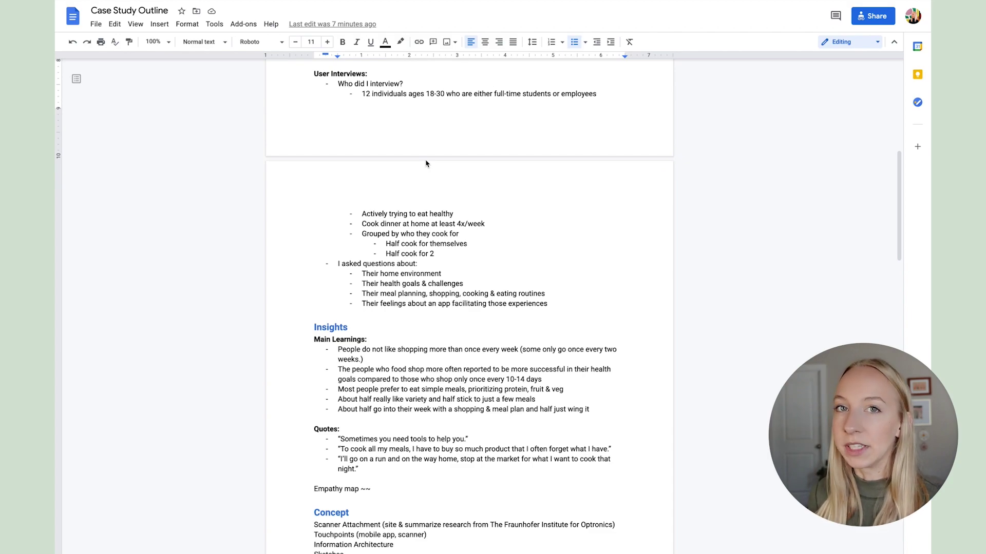
scroll(426, 163, "down", 2)
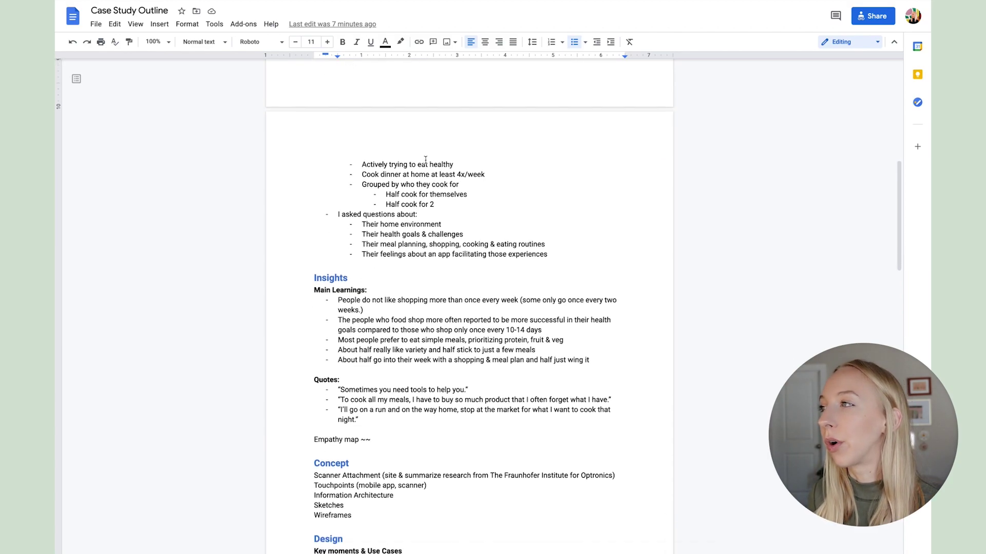
scroll(426, 159, "down", 4)
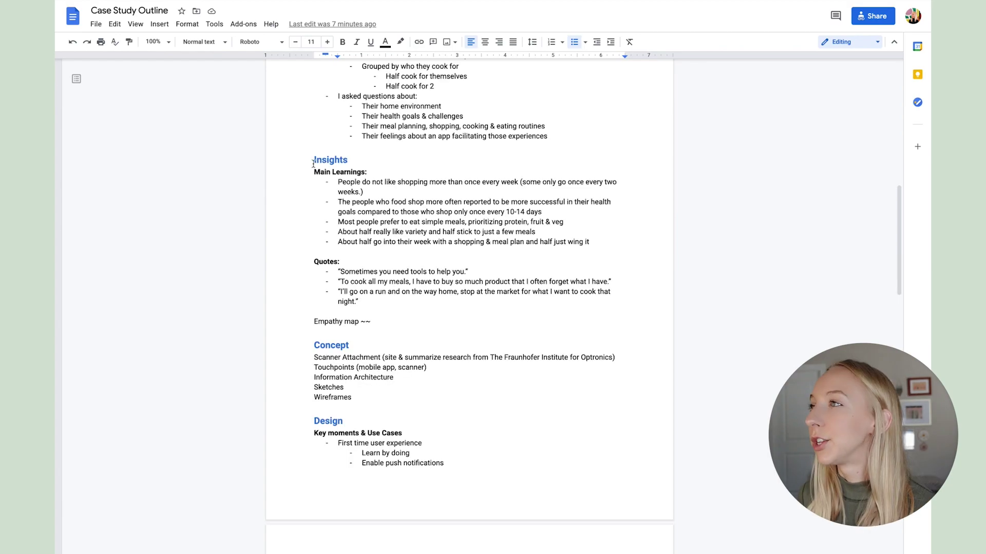
left_click_drag(314, 172, 421, 269)
left_click(435, 257)
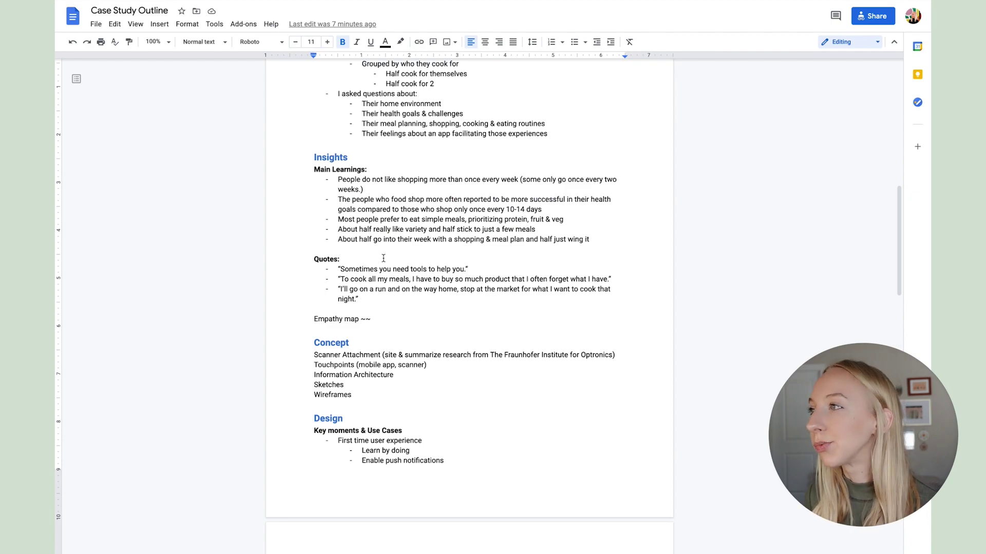
Step: Select the three user quotes, then highlight the Empathy map line
scroll(383, 259, "down", 1)
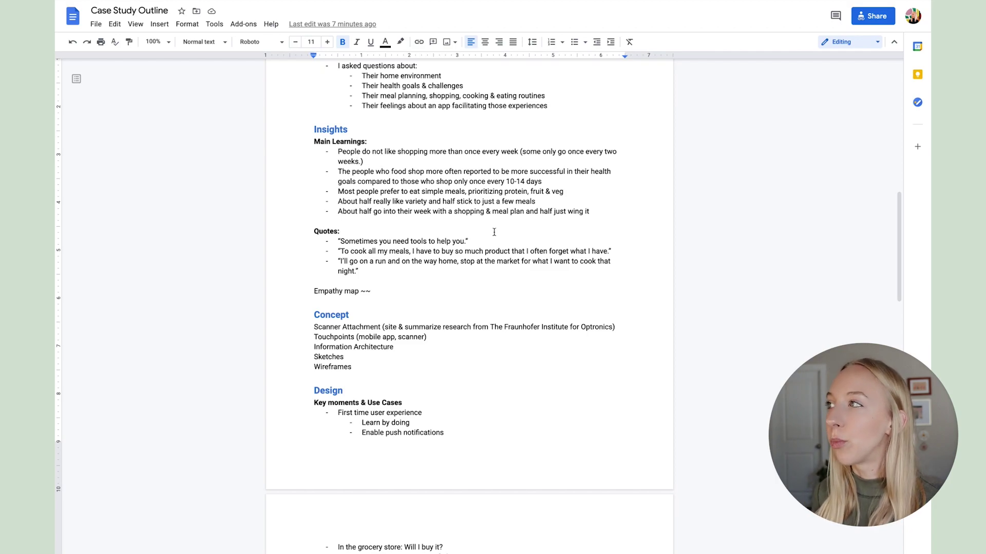
scroll(494, 232, "down", 1)
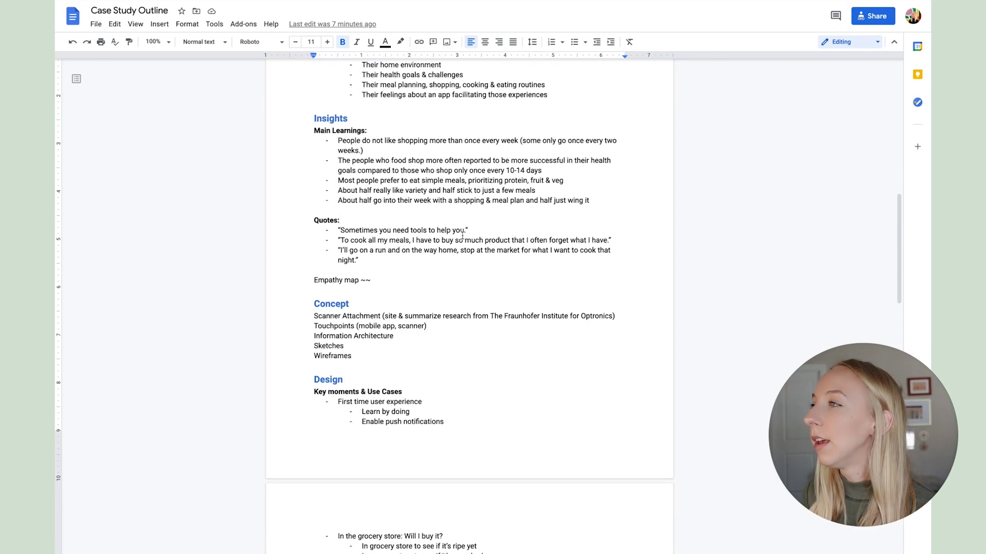
scroll(427, 237, "down", 1)
mouse_move(338, 203)
left_mouse_down()
mouse_move(372, 243)
mouse_move(335, 204)
left_mouse_up()
left_click(394, 242)
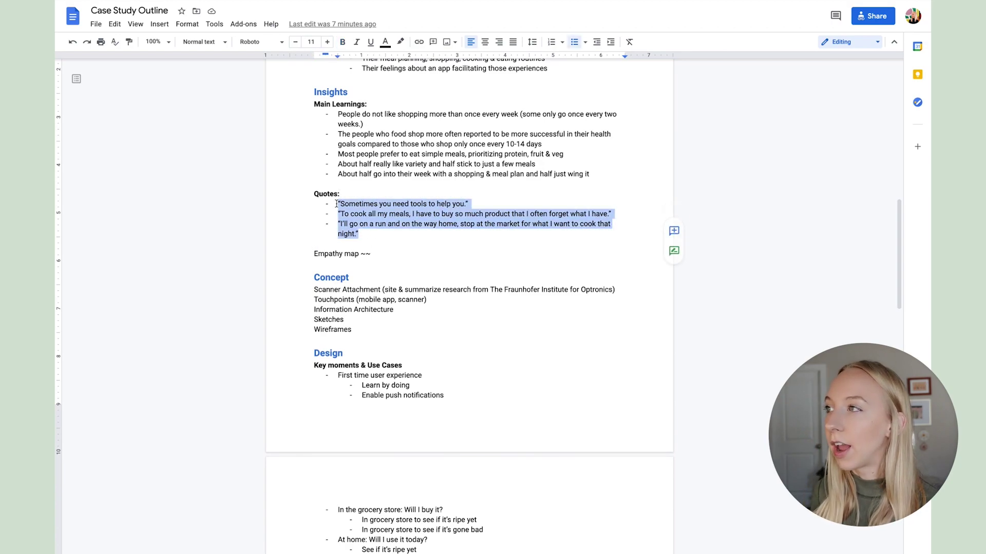
left_click(373, 234)
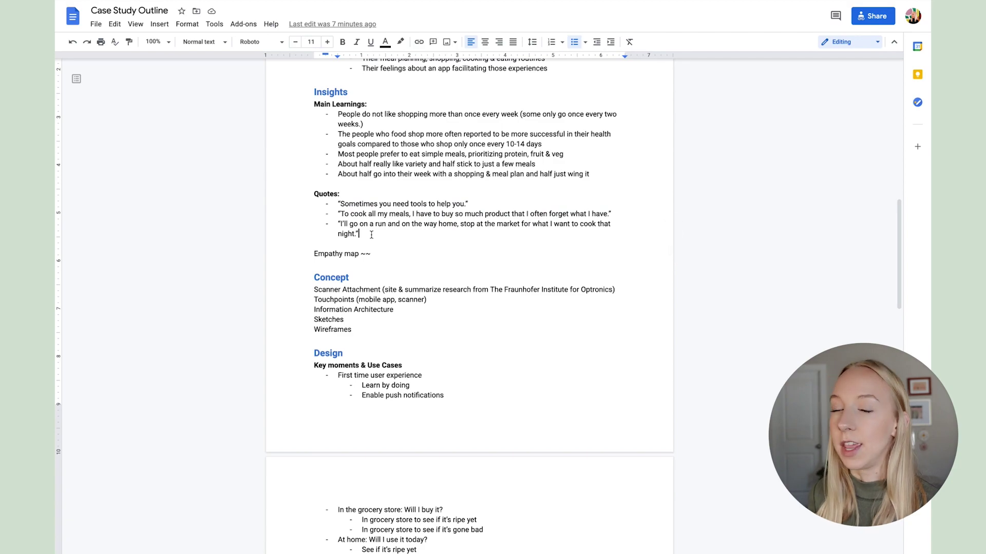
left_click(335, 204, "shift")
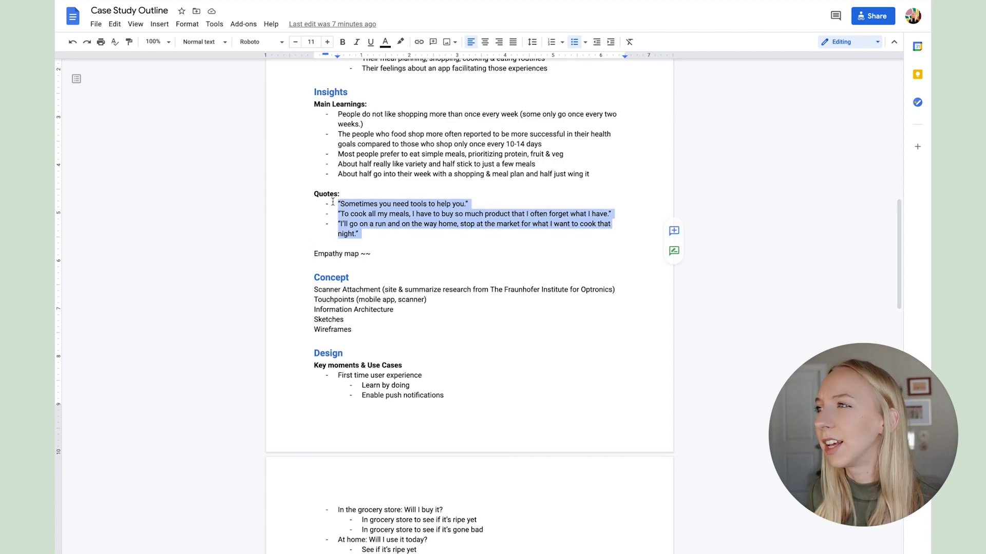
left_click(369, 232)
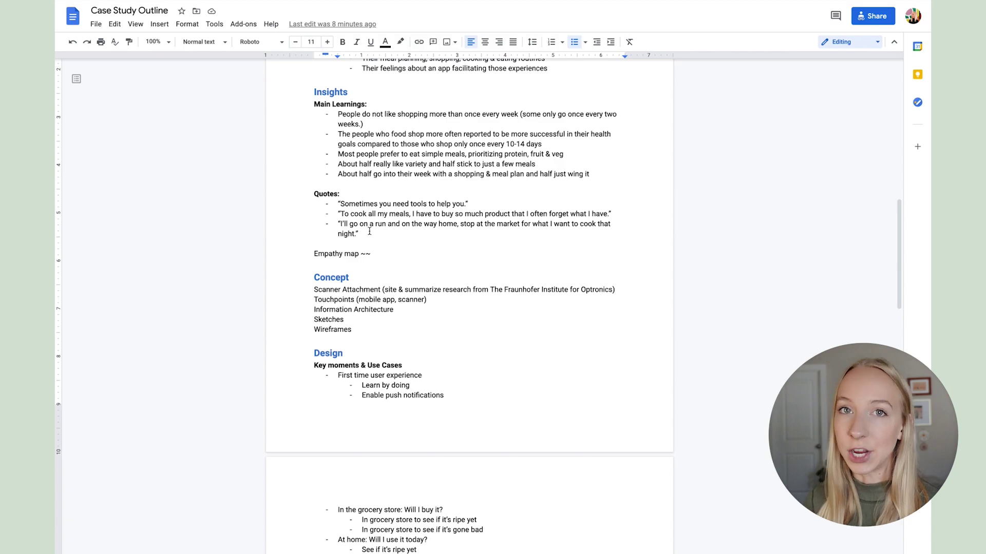
scroll(370, 232, "down", 1)
left_click_drag(313, 200, 390, 199)
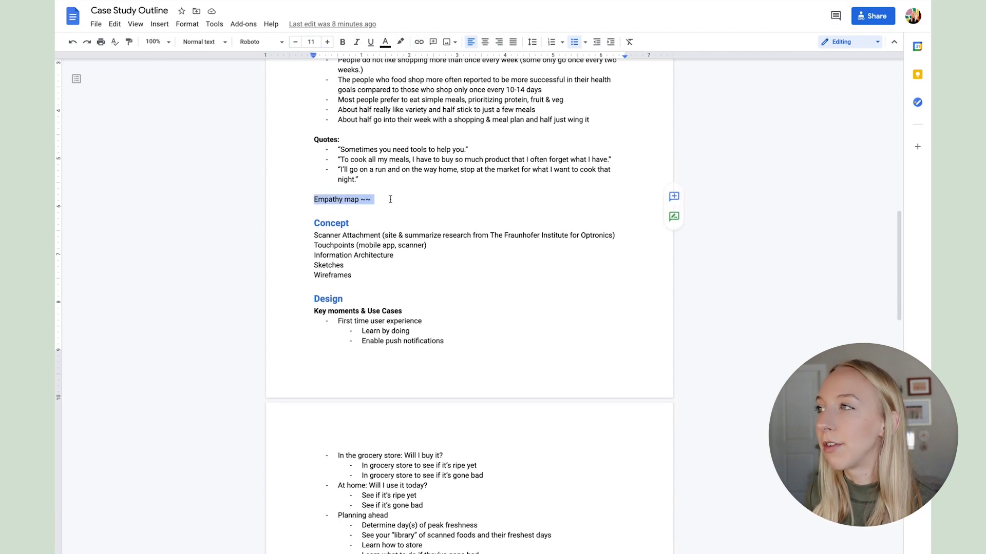
left_click(364, 205)
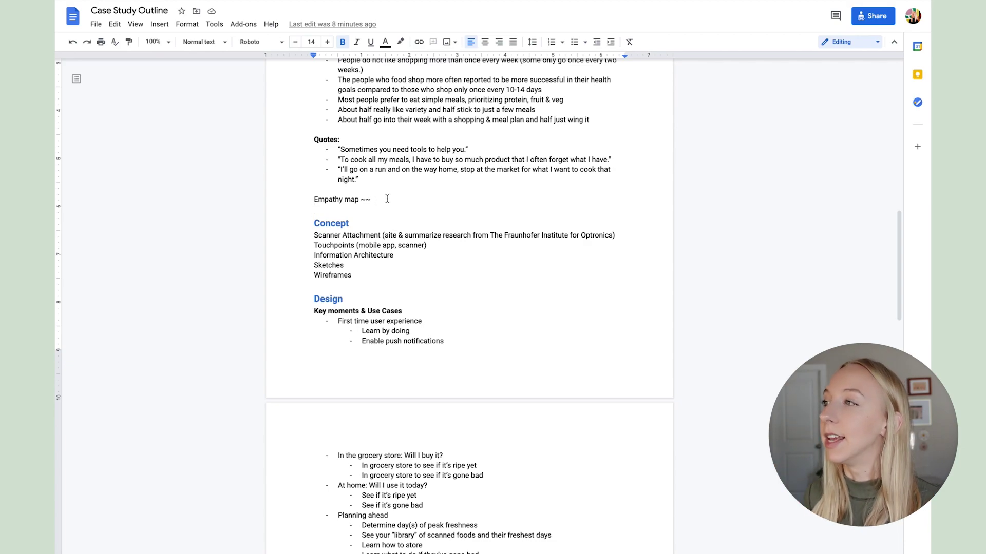
Step: Review the Concept section: the Scanner Attachment line and the words mobile and scanner in Touchpoints
scroll(379, 199, "down", 1)
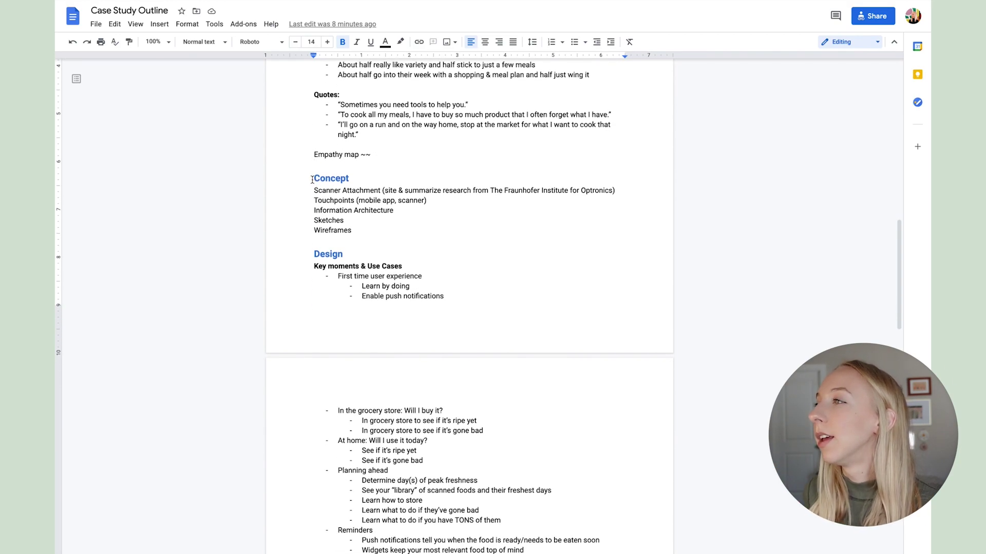
left_click_drag(313, 178, 377, 231)
left_click(377, 230)
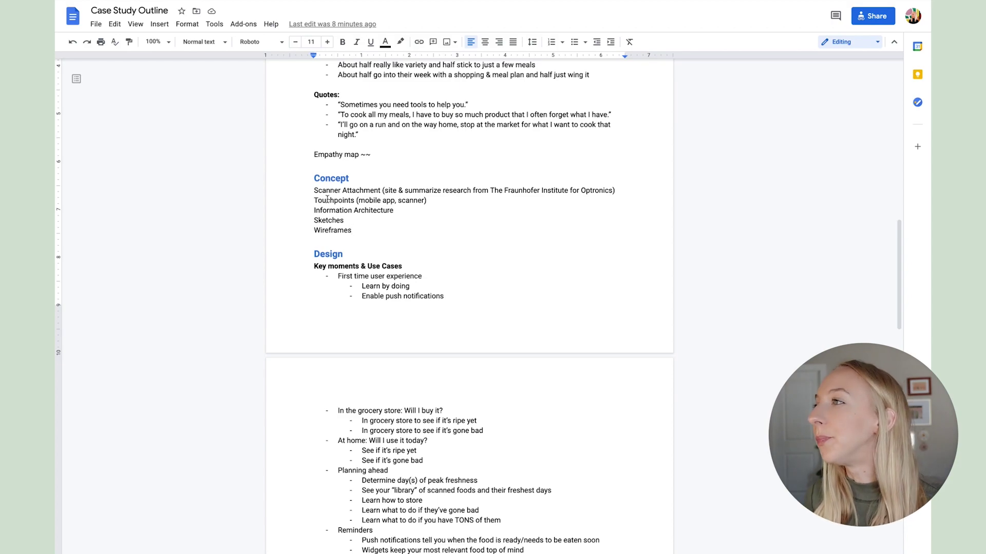
mouse_move(313, 190)
left_mouse_down()
mouse_move(425, 191)
mouse_move(435, 203)
mouse_move(313, 204)
left_mouse_up()
left_click(476, 211)
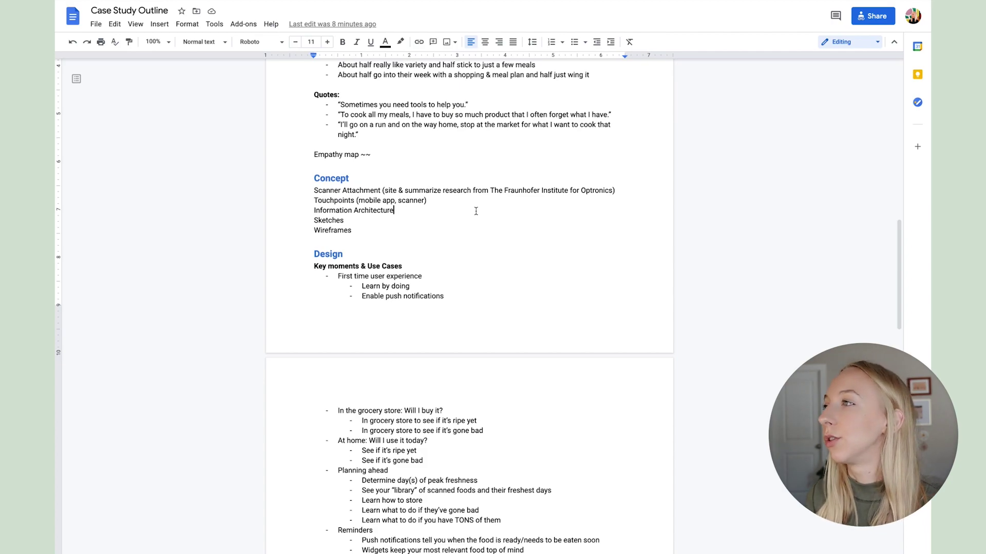
scroll(377, 222, "down", 1)
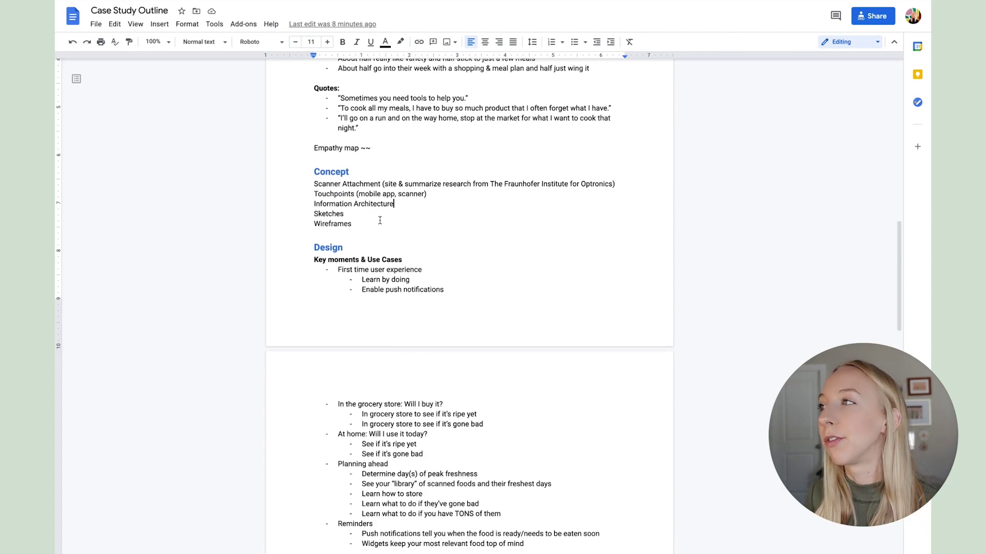
double_click(373, 194)
left_click(438, 194)
double_click(406, 194)
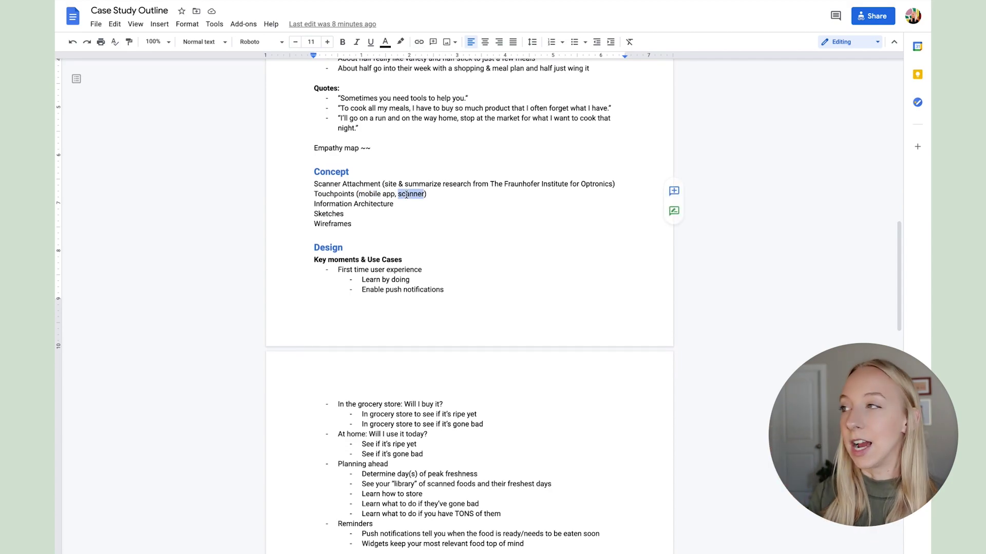
left_click(407, 207)
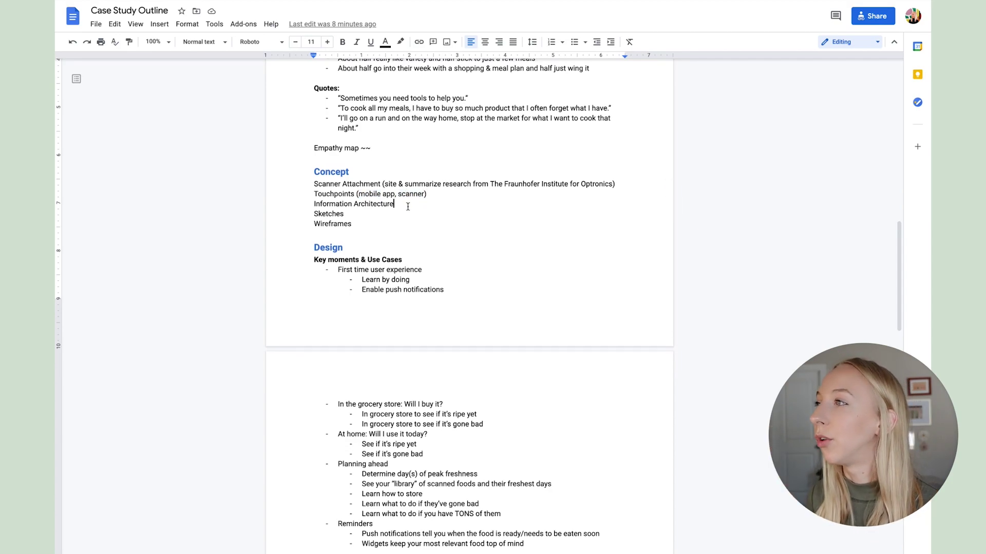
Step: Apply the Bulleted list format to the Information Architecture, Sketches and Wireframes lines
left_click_drag(310, 204, 355, 226)
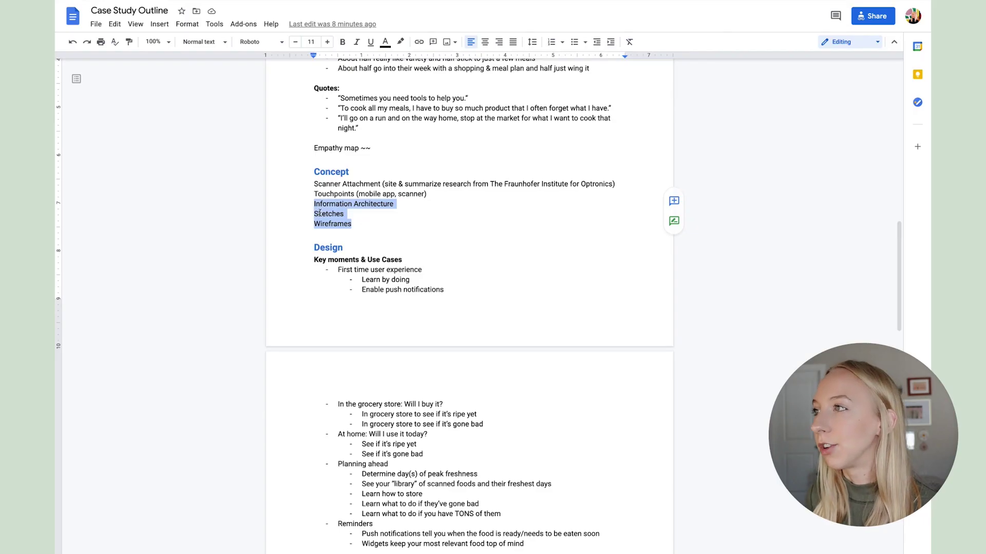
left_click(320, 213)
left_click_drag(314, 204, 353, 224)
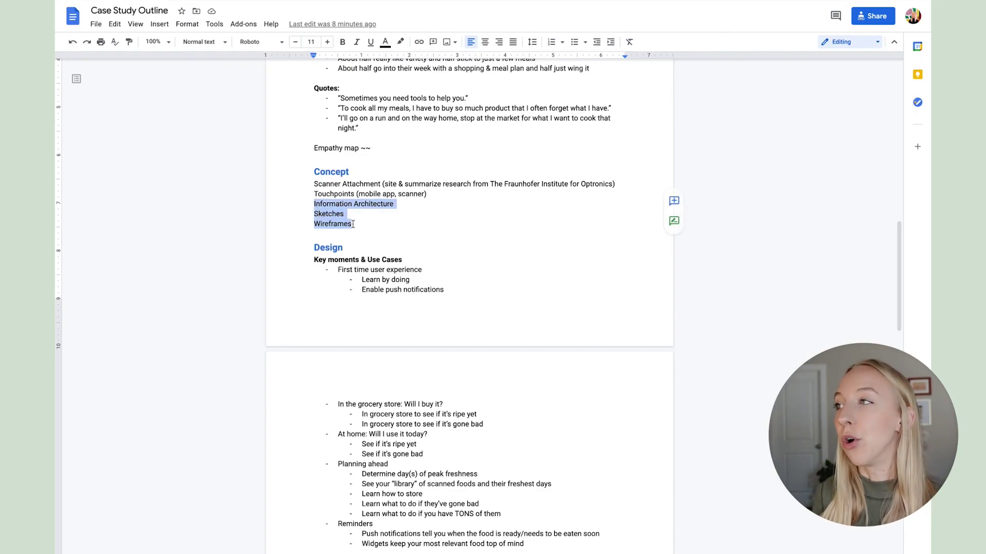
left_click(358, 224)
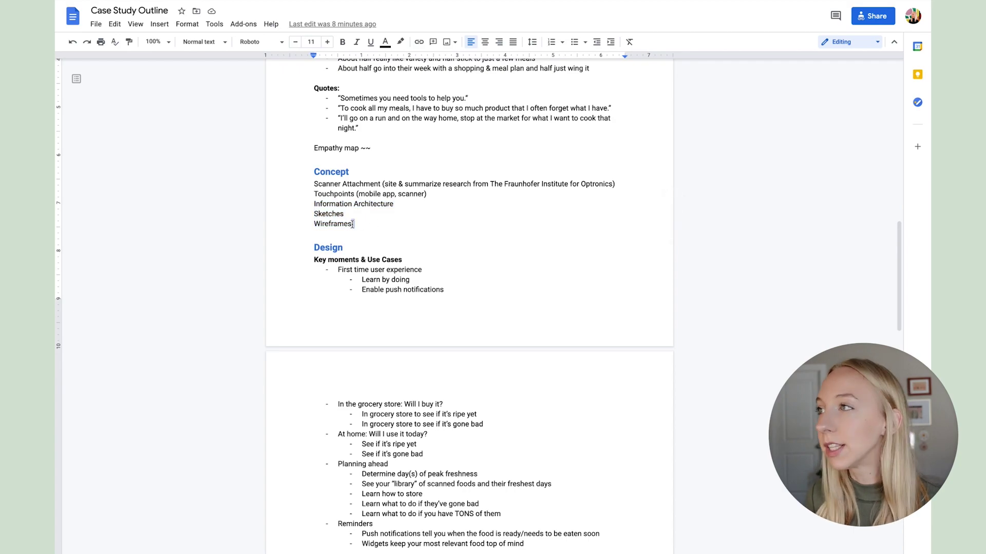
left_click_drag(353, 223, 313, 204)
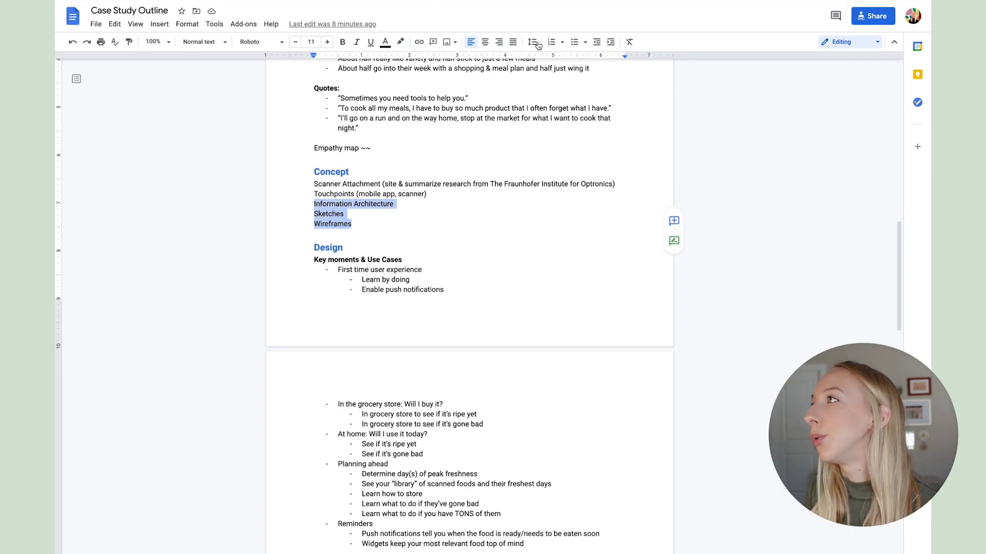
left_click(574, 42)
left_click(453, 220)
scroll(452, 223, "down", 1)
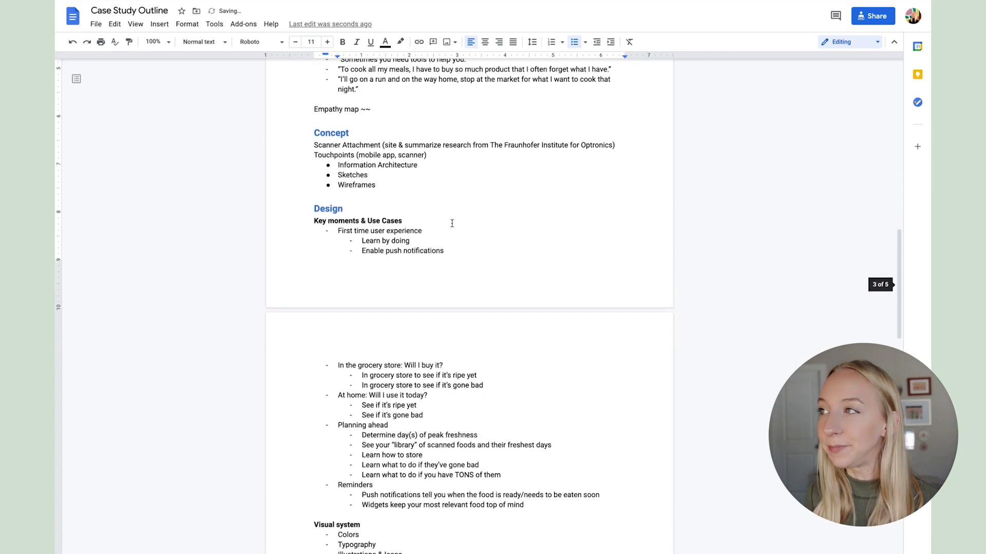
scroll(452, 223, "down", 1)
left_click(545, 219)
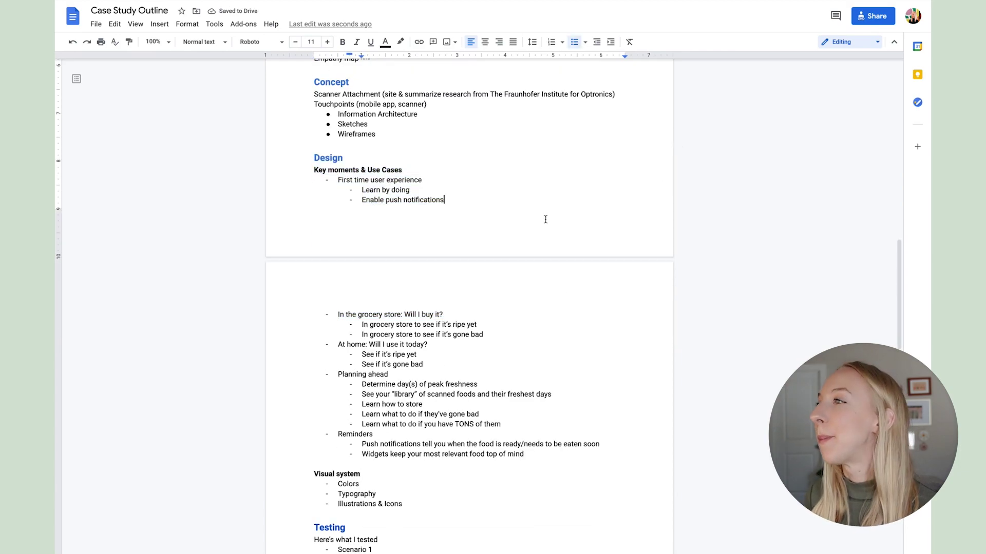
left_click_drag(314, 170, 534, 455)
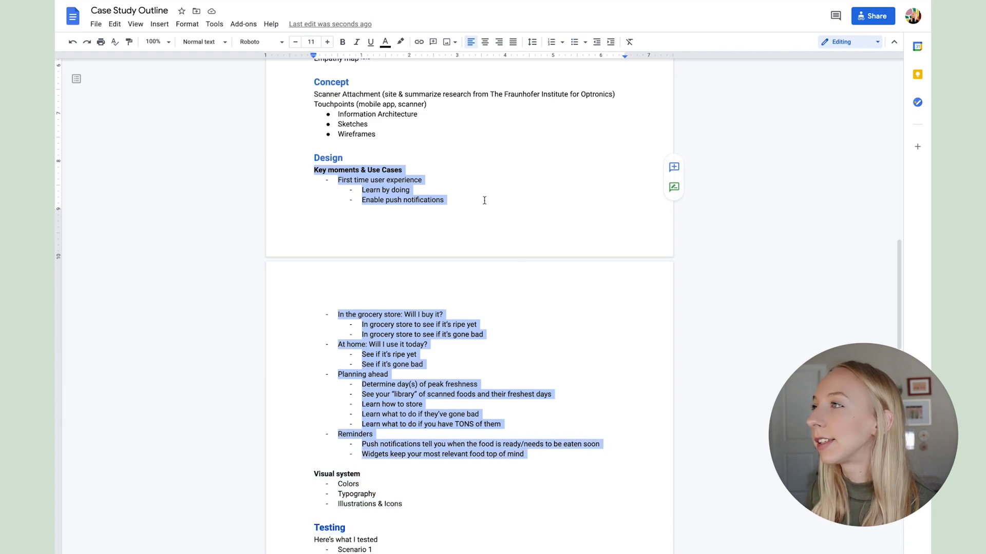
left_click(484, 200)
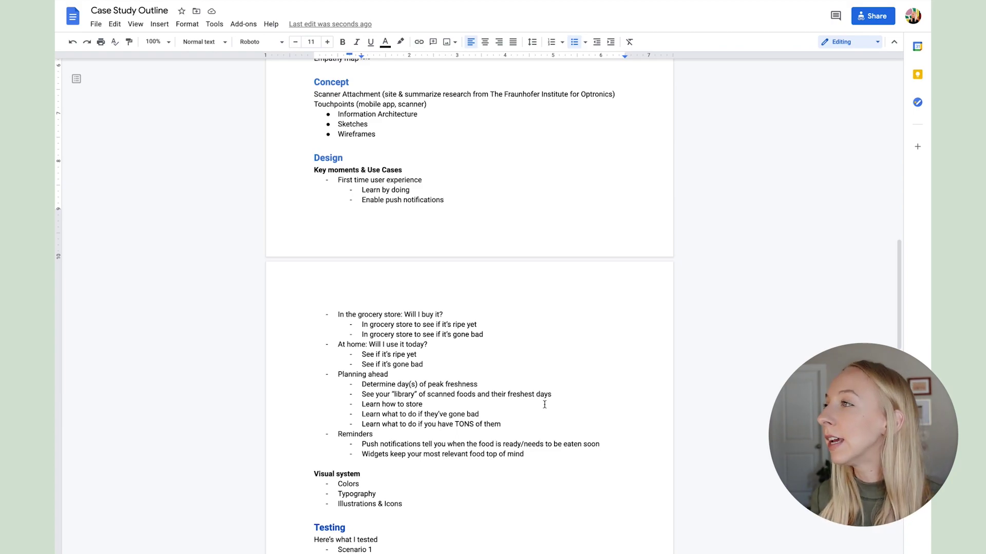
scroll(447, 266, "down", 1)
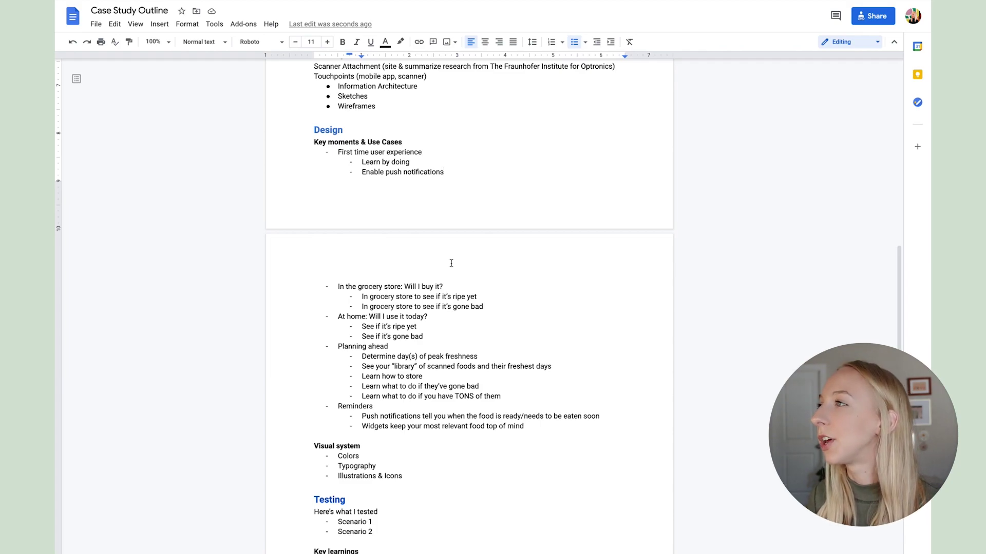
left_click_drag(342, 154, 410, 163)
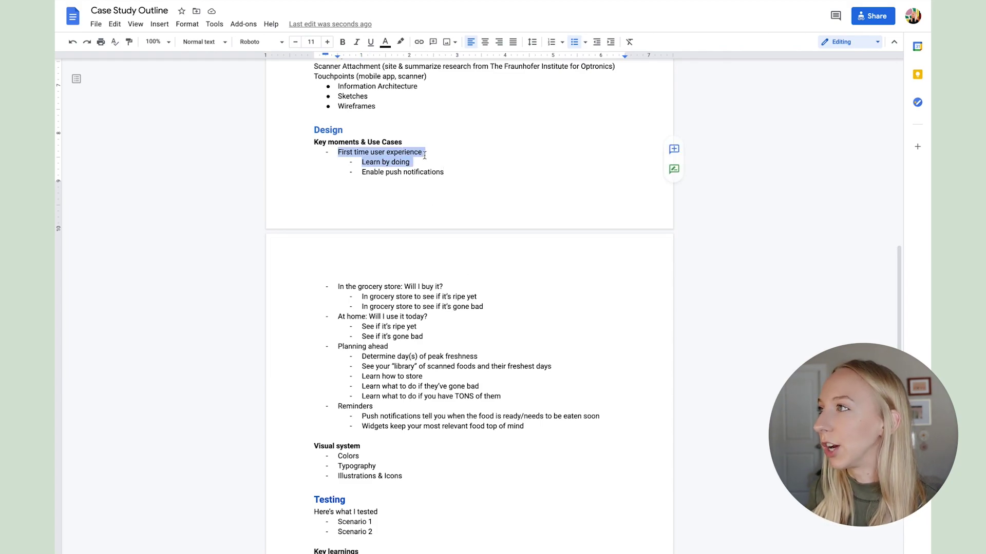
left_click(427, 153)
scroll(503, 281, "down", 1)
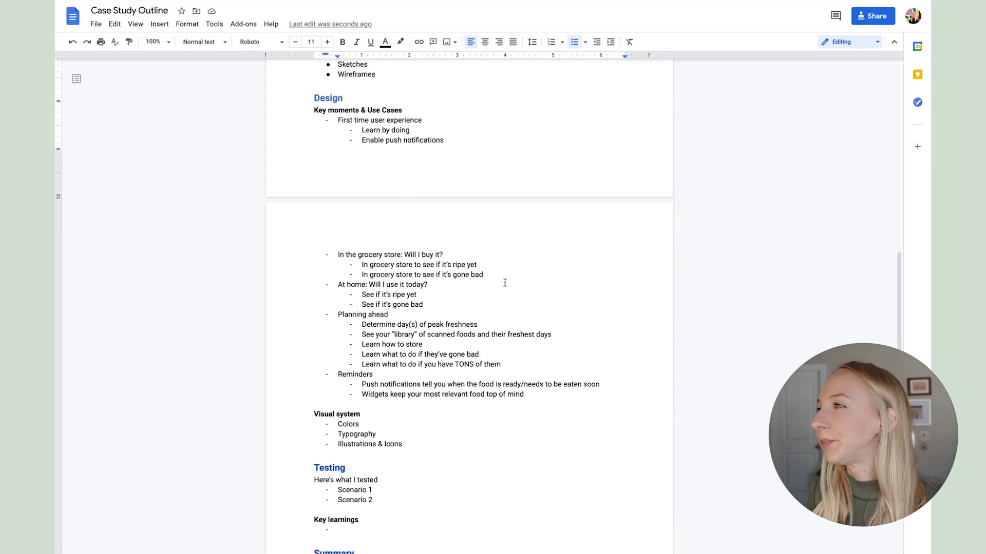
left_click_drag(361, 116, 446, 129)
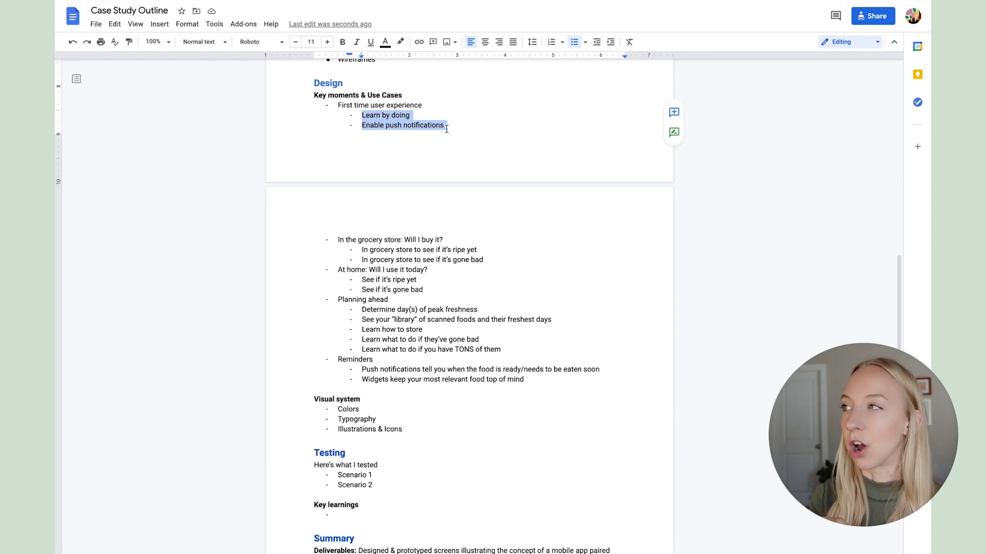
left_click_drag(338, 105, 362, 117)
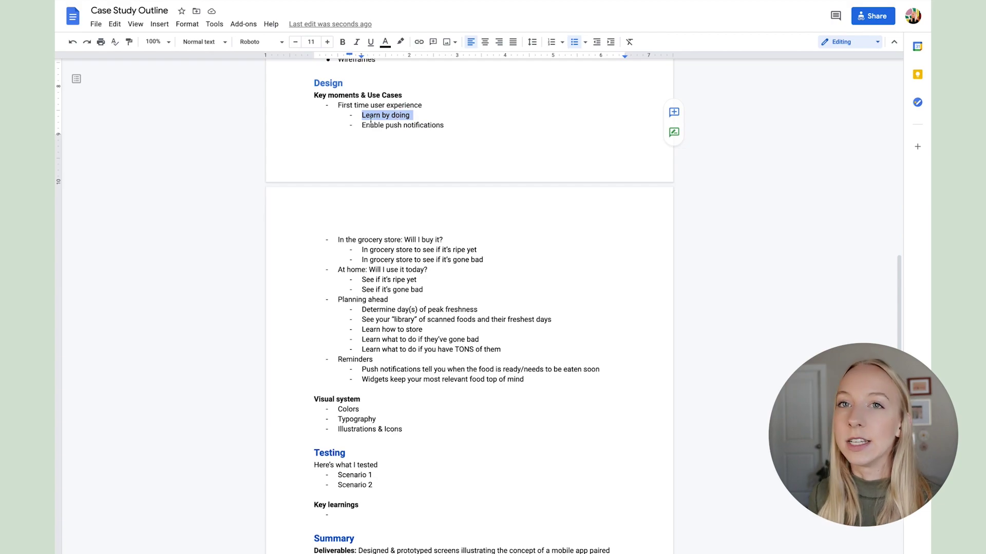
left_click_drag(362, 125, 456, 128)
scroll(451, 193, "down", 2)
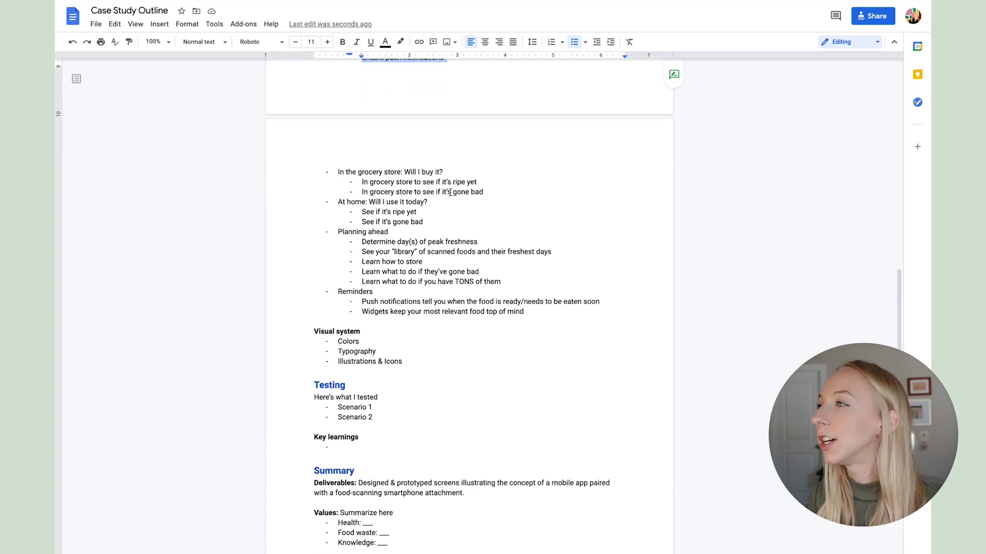
left_click_drag(336, 148, 471, 147)
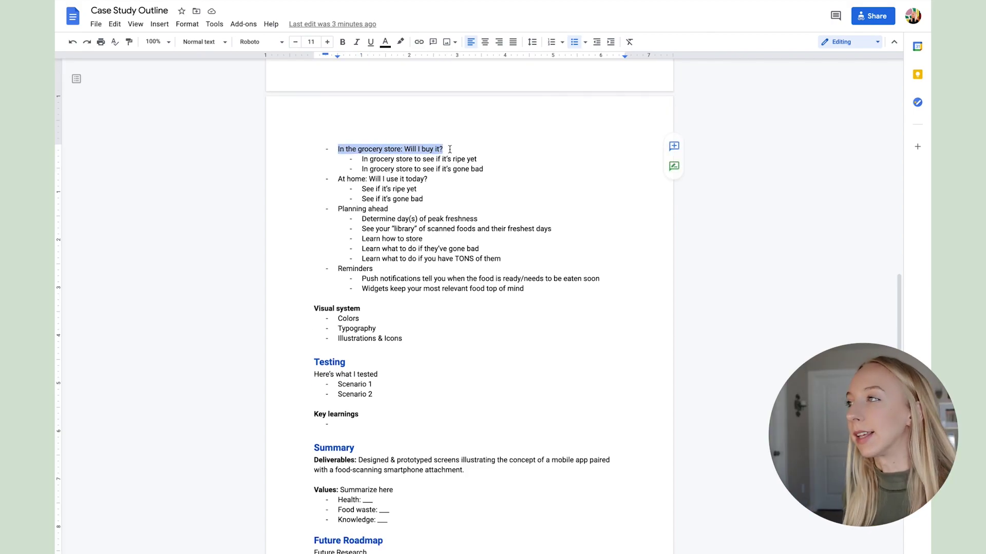
left_click(450, 149)
left_click_drag(405, 149, 461, 150)
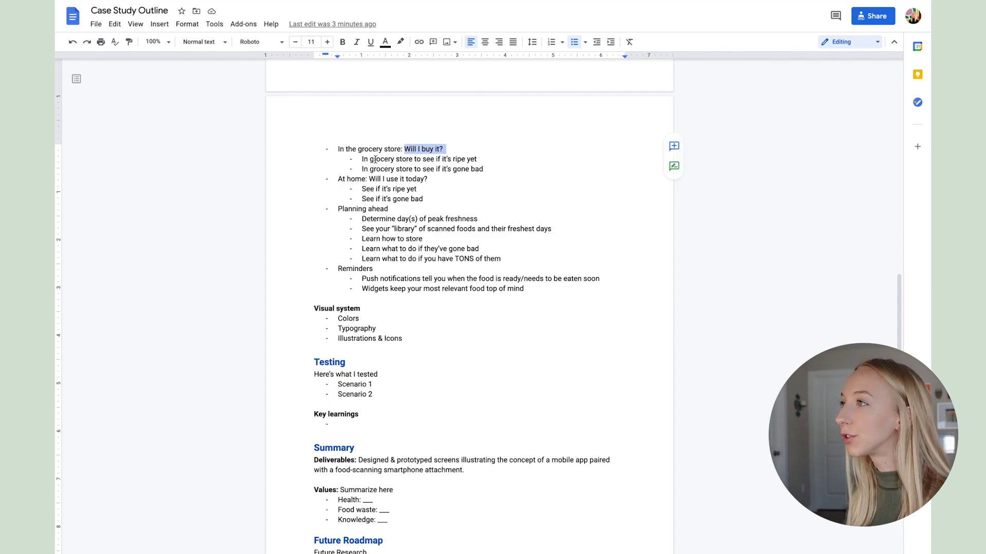
left_click_drag(363, 159, 483, 169)
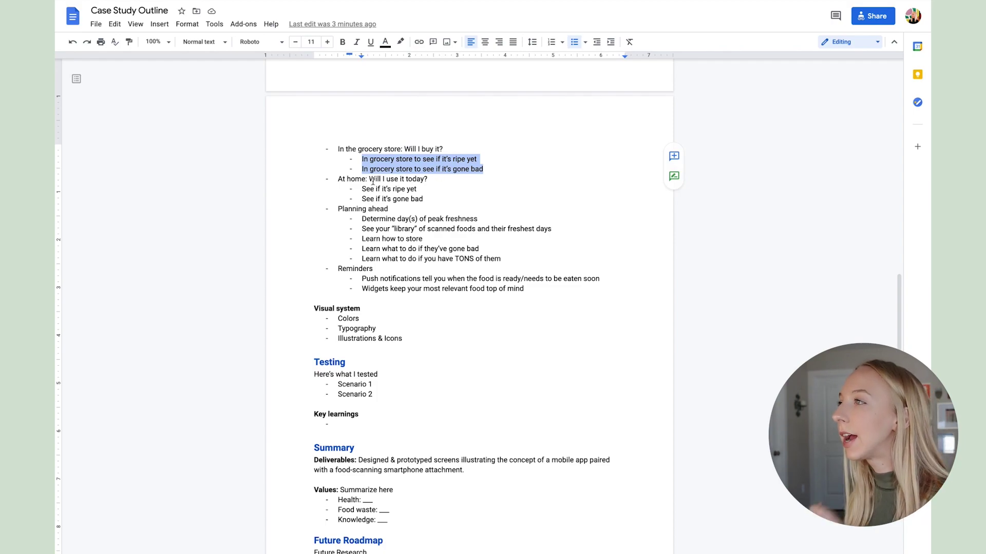
left_click_drag(338, 179, 422, 179)
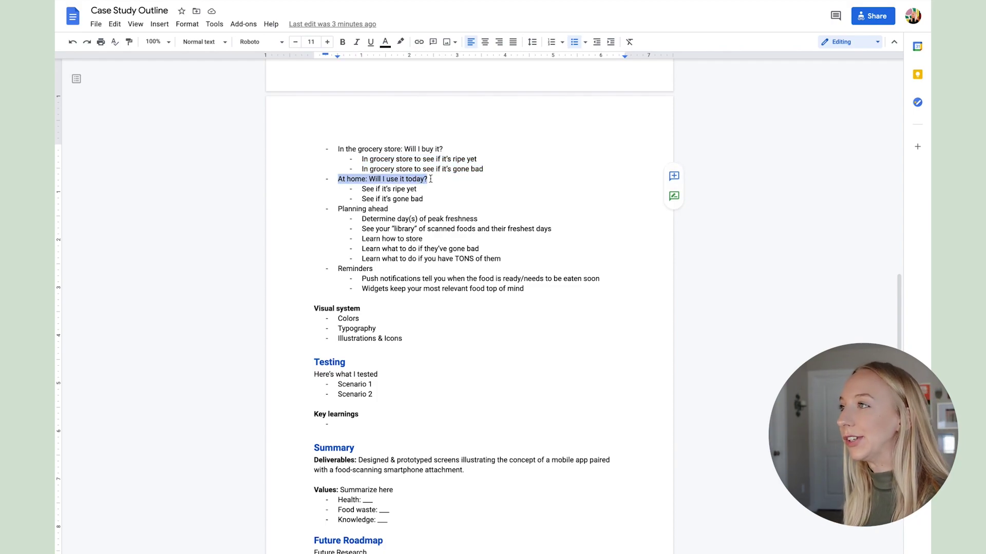
left_click(471, 181)
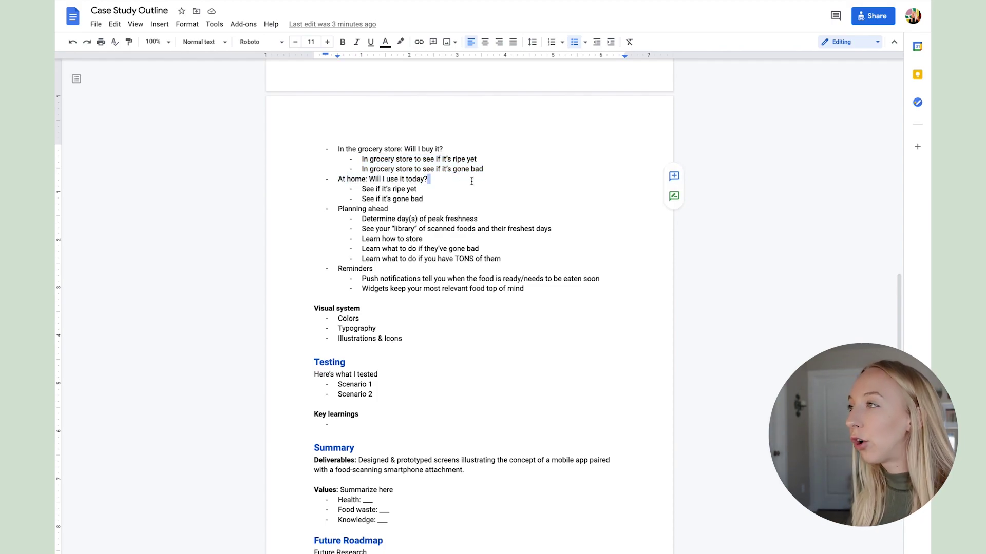
left_click(432, 193)
scroll(380, 204, "down", 1)
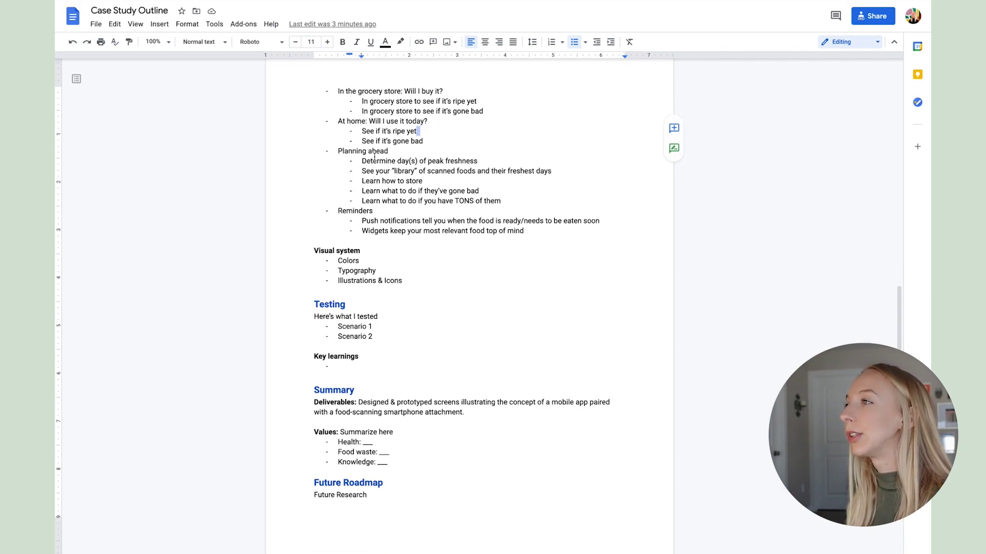
scroll(398, 213, "down", 1)
double_click(347, 189)
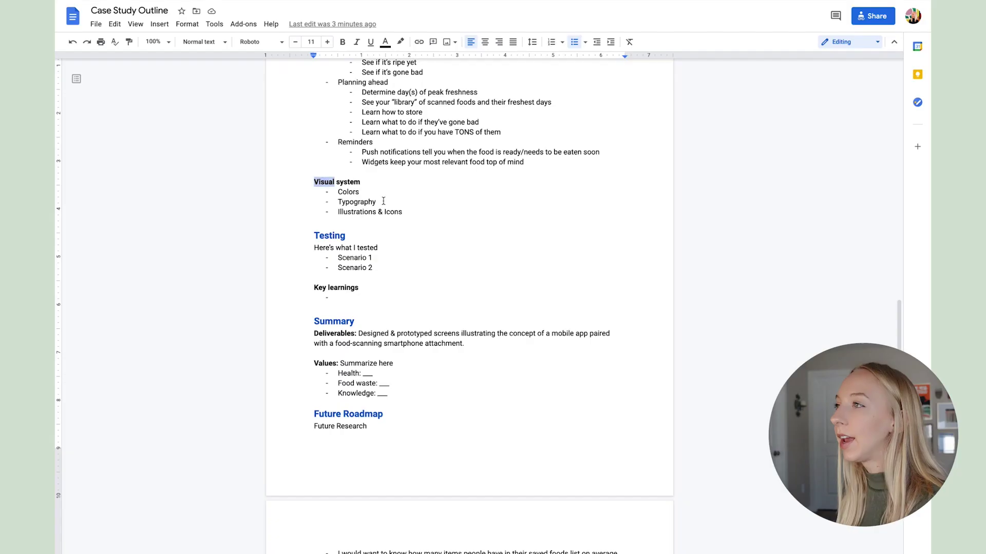
left_click_drag(314, 181, 407, 210)
left_click(411, 209)
double_click(352, 192)
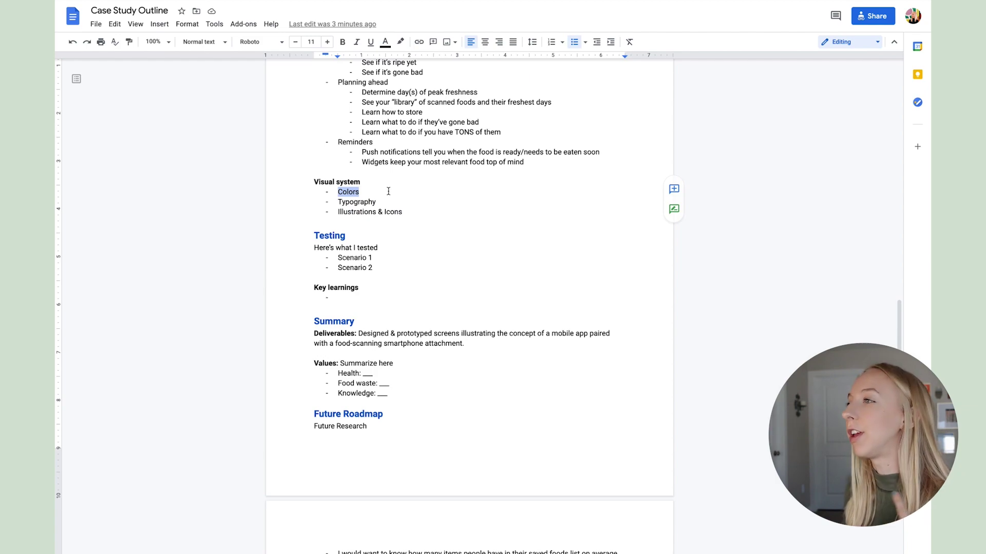
left_click(408, 212)
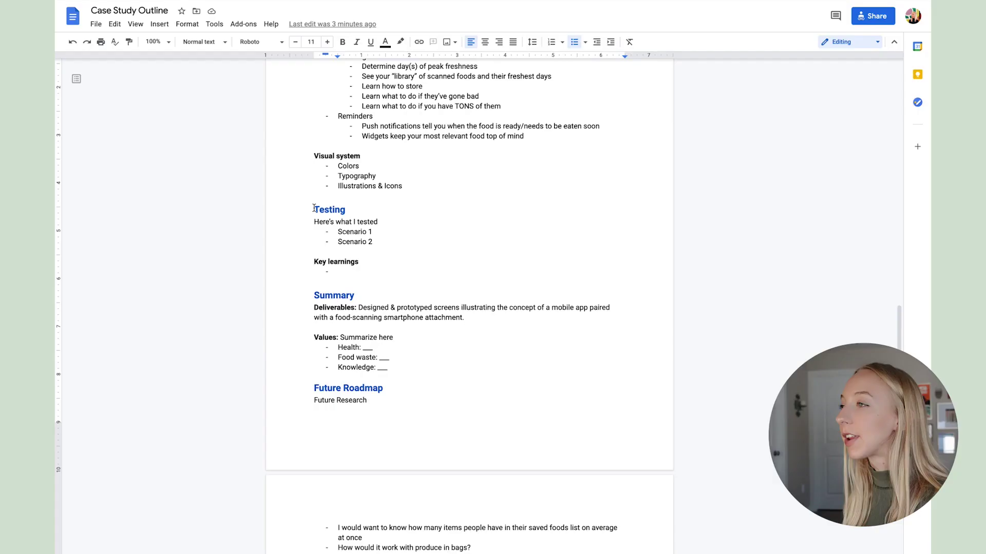
left_click_drag(314, 206, 409, 266)
left_click(412, 262)
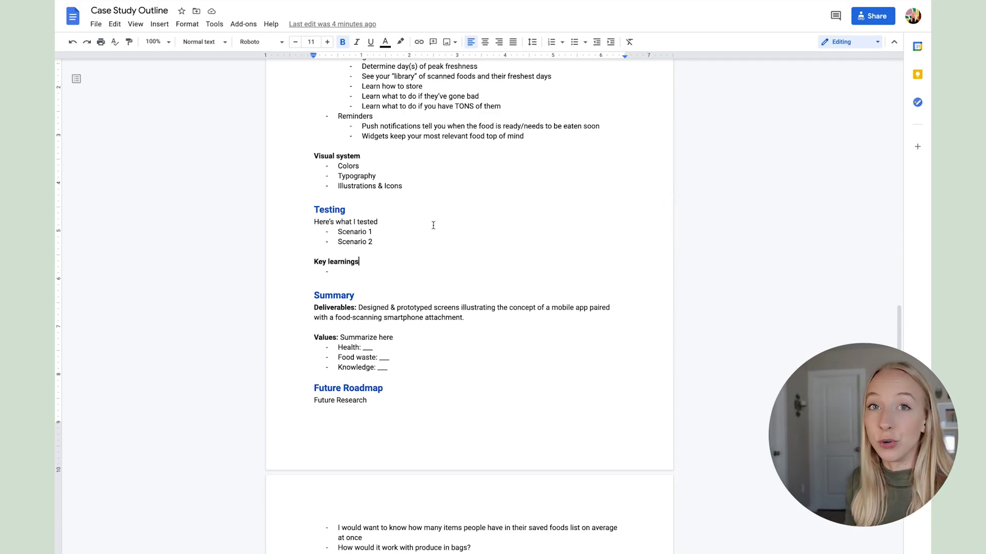
left_click_drag(314, 207, 409, 264)
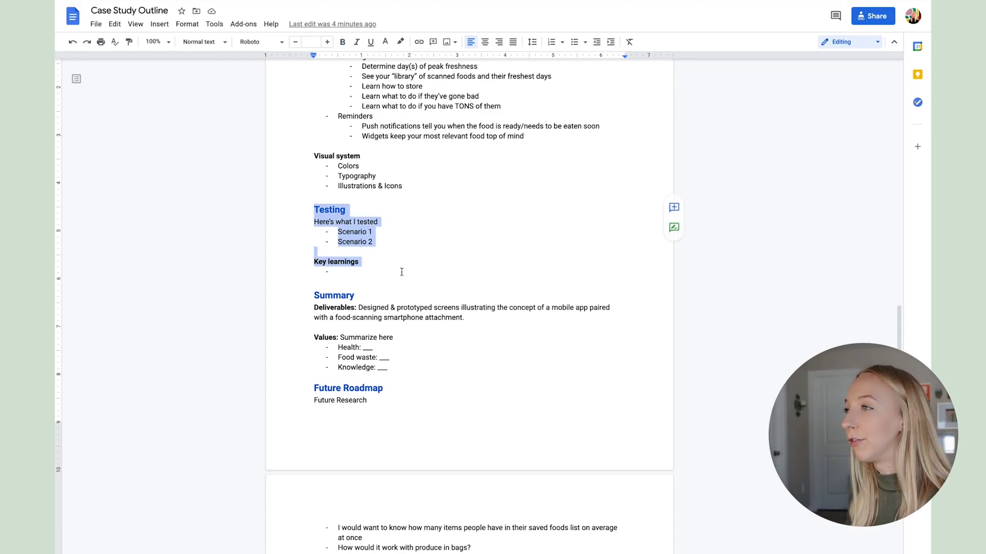
left_click_drag(314, 209, 365, 272)
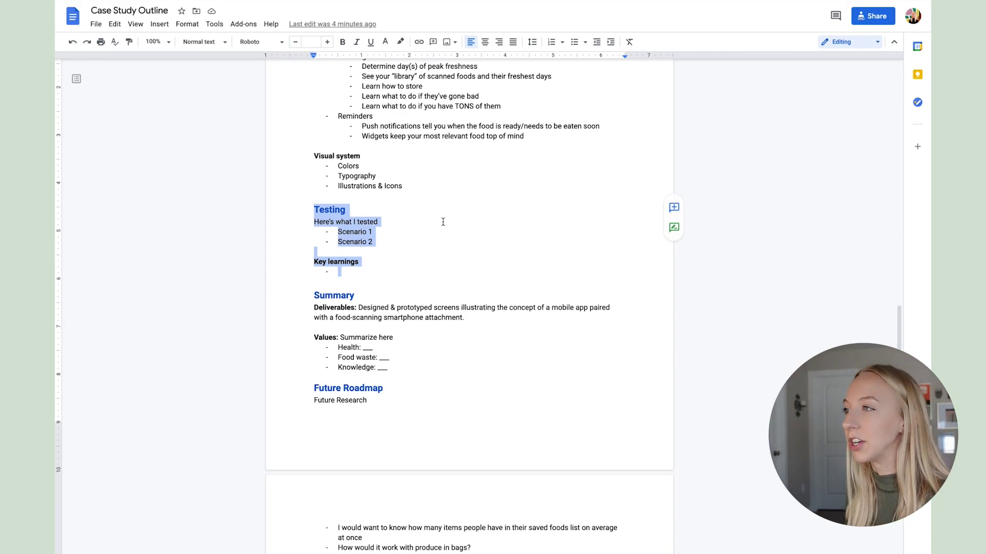
left_click(401, 224)
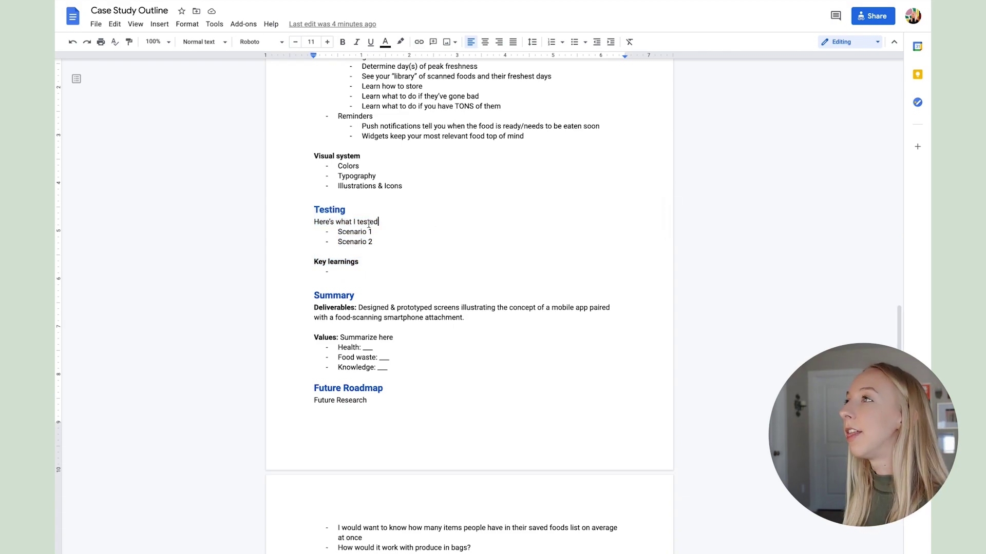
left_click_drag(314, 210, 367, 271)
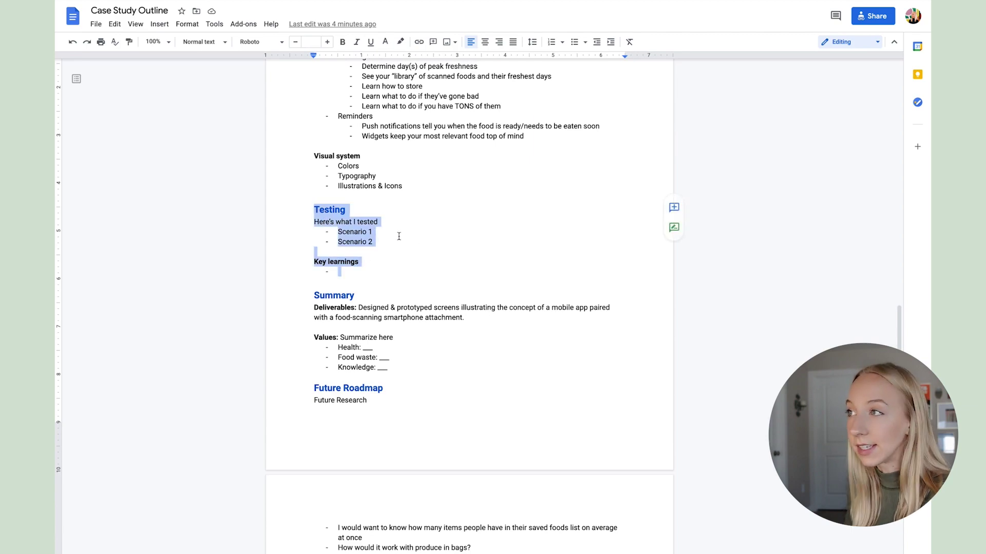
left_click(312, 206)
left_click_drag(309, 221, 436, 223)
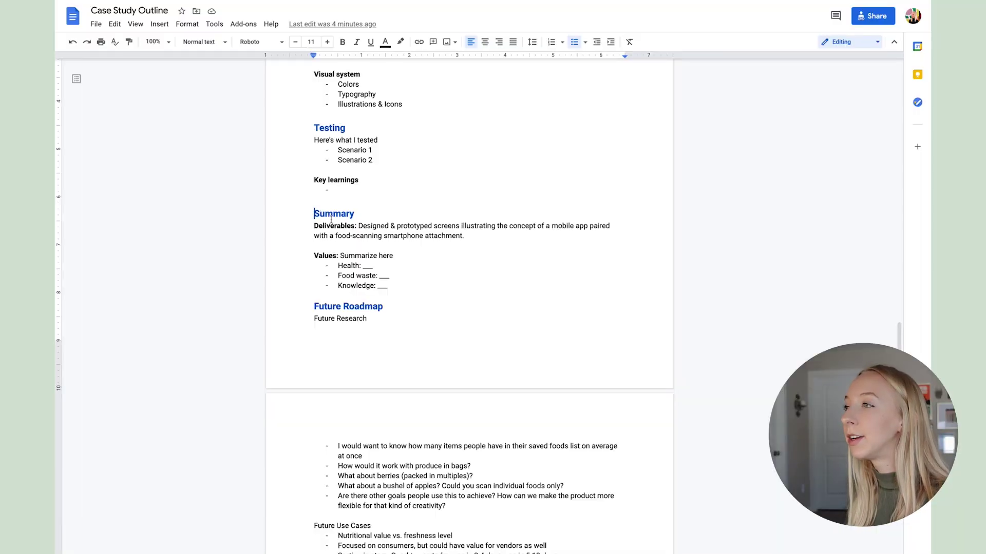
left_click_drag(331, 219, 436, 286)
left_click(457, 284)
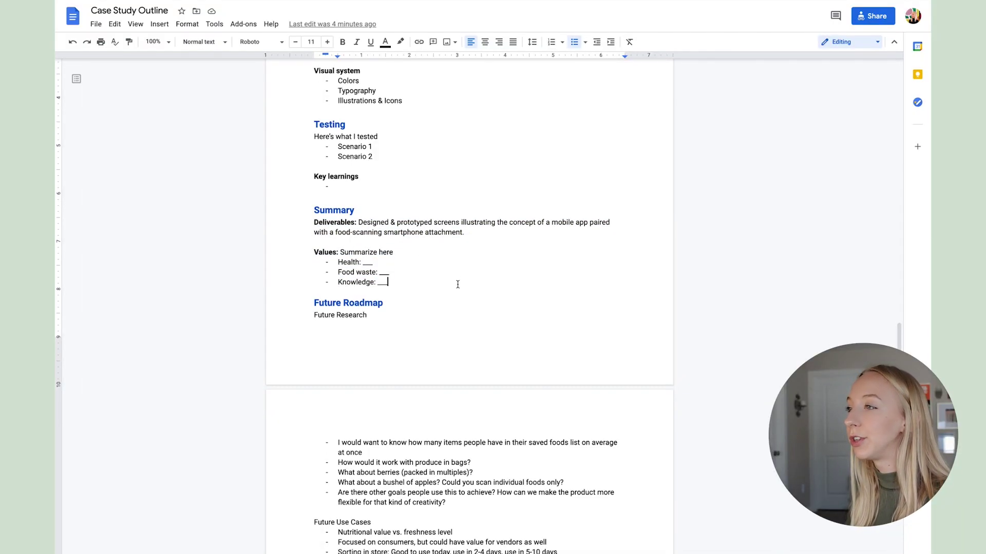
scroll(457, 284, "down", 1)
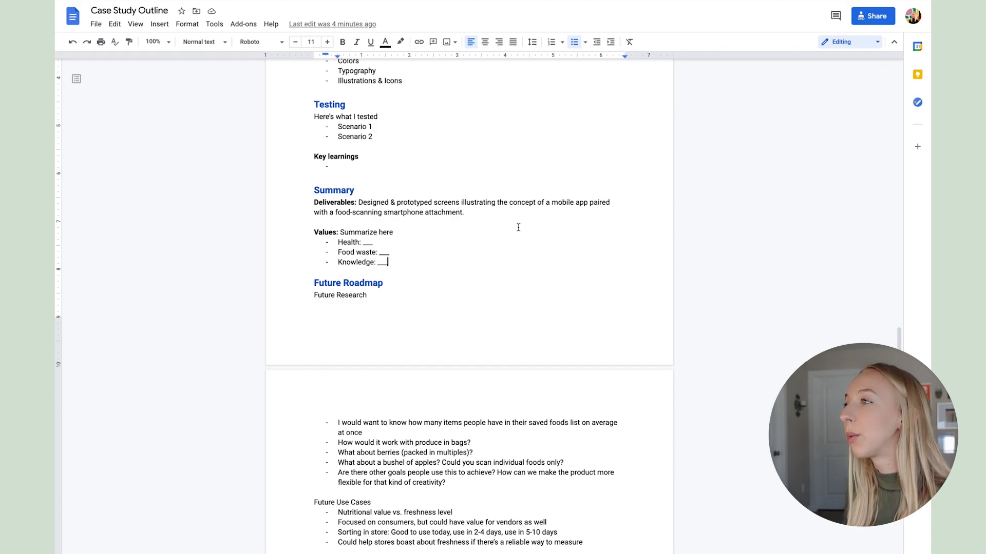
scroll(520, 227, "down", 1)
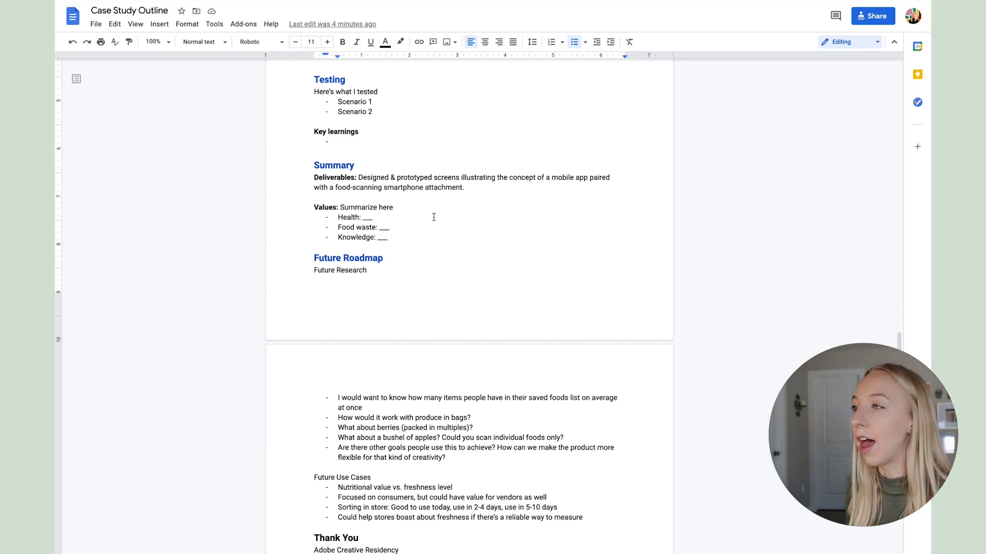
left_click_drag(337, 218, 414, 221)
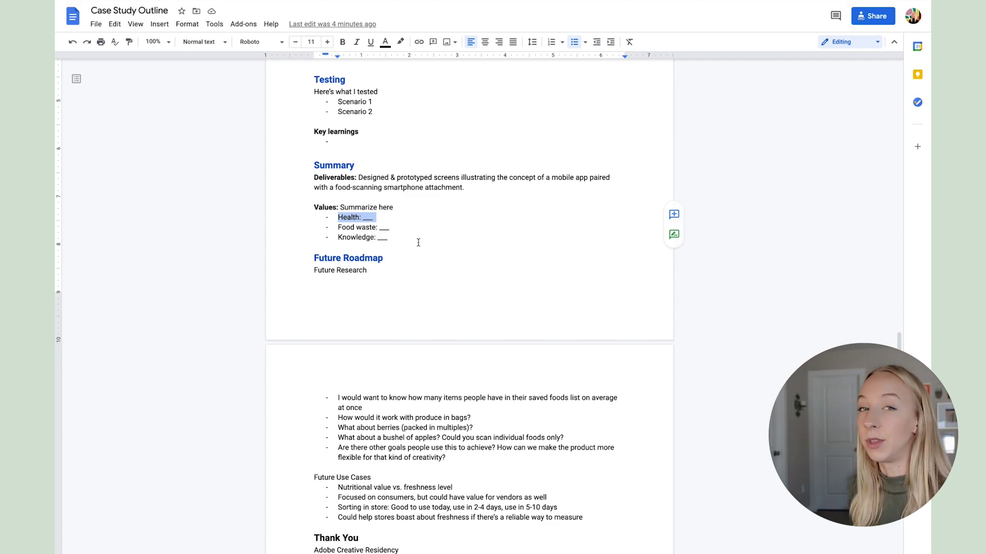
scroll(418, 242, "down", 2)
left_click_drag(314, 177, 429, 233)
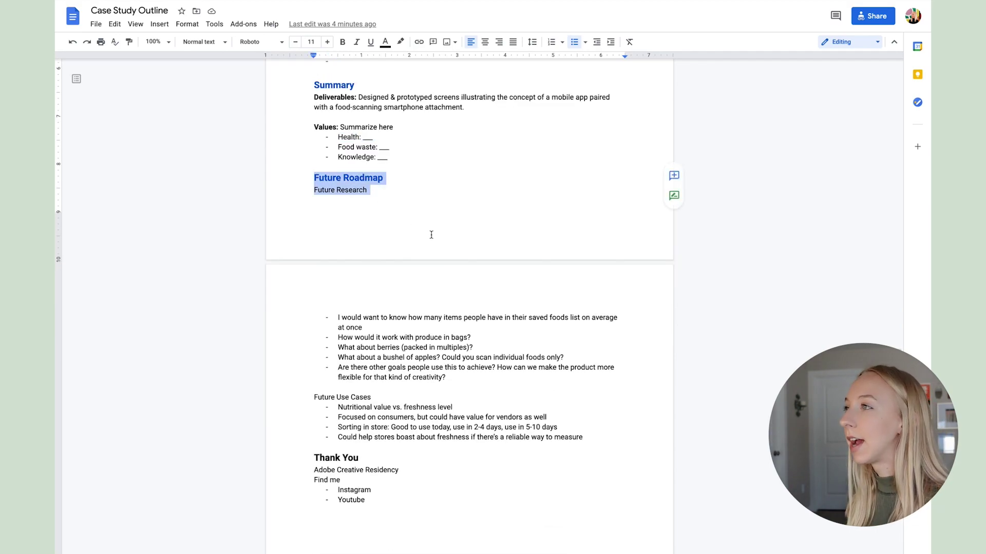
left_click(400, 180)
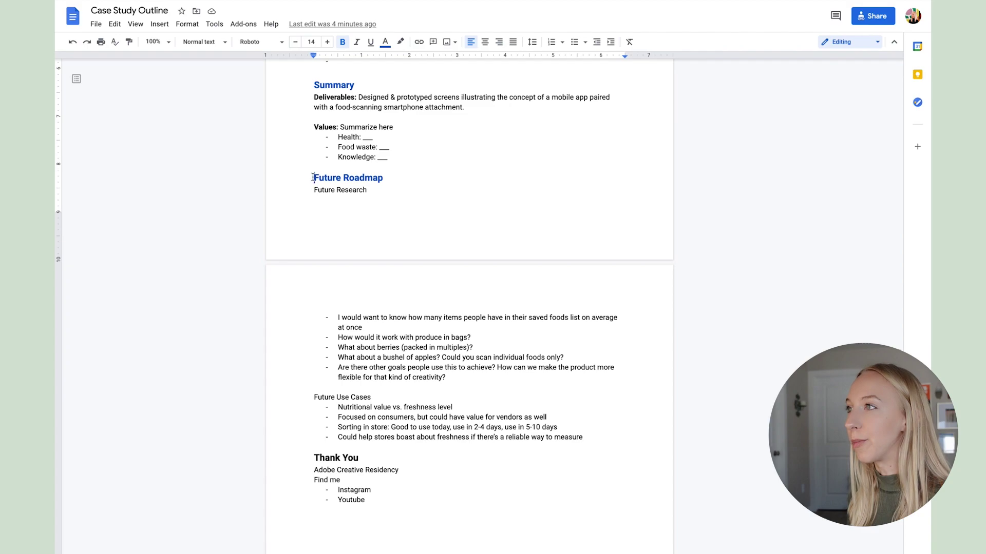
left_click_drag(313, 178, 539, 378)
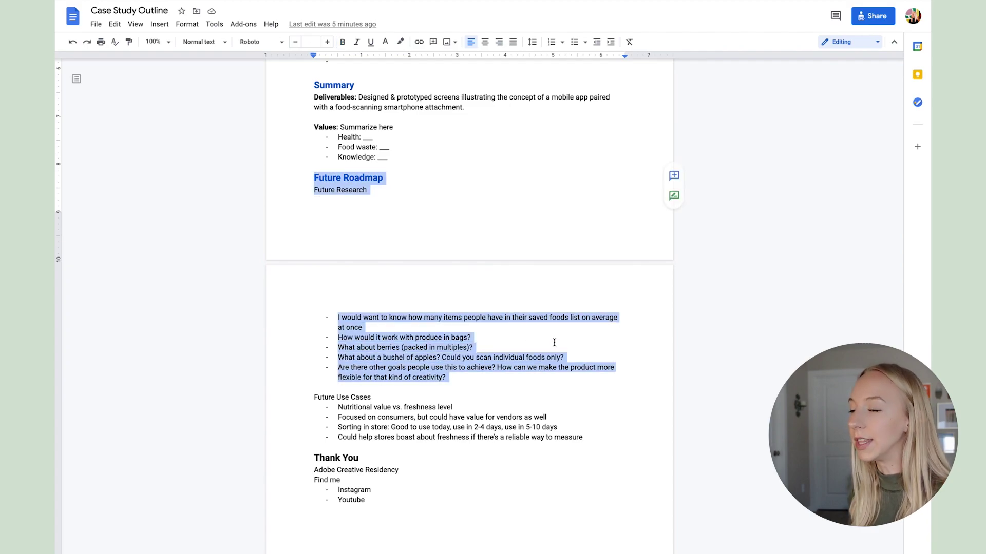
left_click(496, 374)
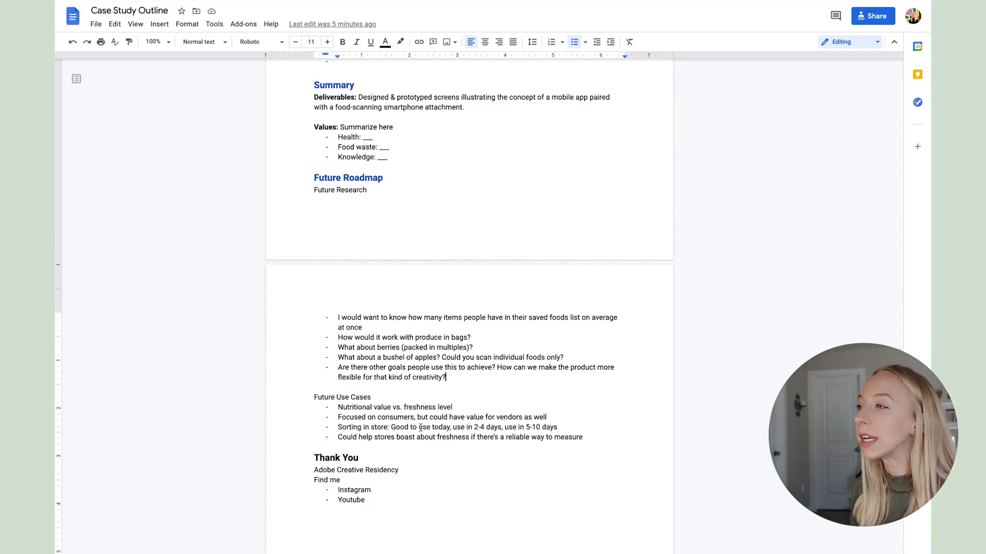
left_click_drag(339, 315, 475, 377)
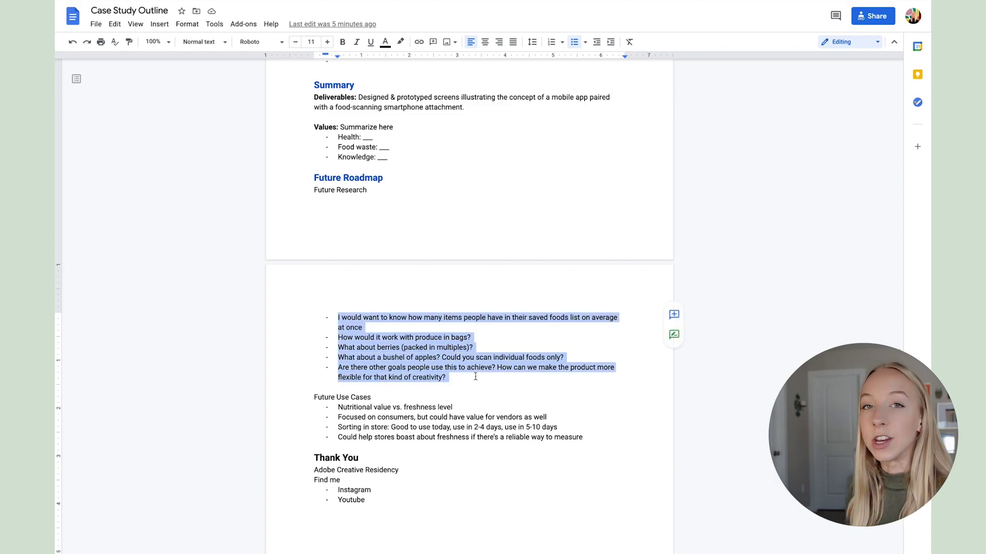
scroll(475, 377, "down", 1)
left_click_drag(337, 362, 595, 388)
left_click(602, 386)
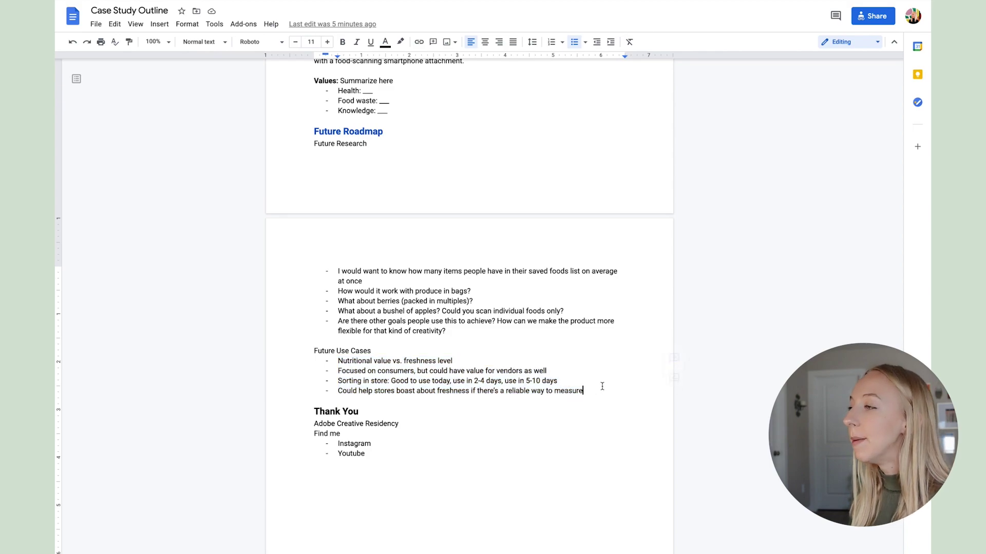
scroll(602, 386, "up", 1)
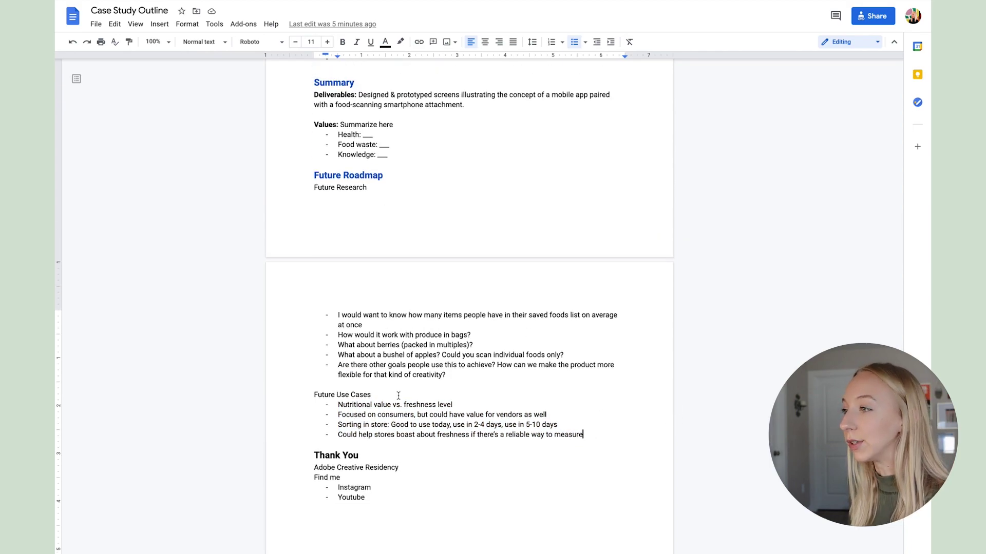